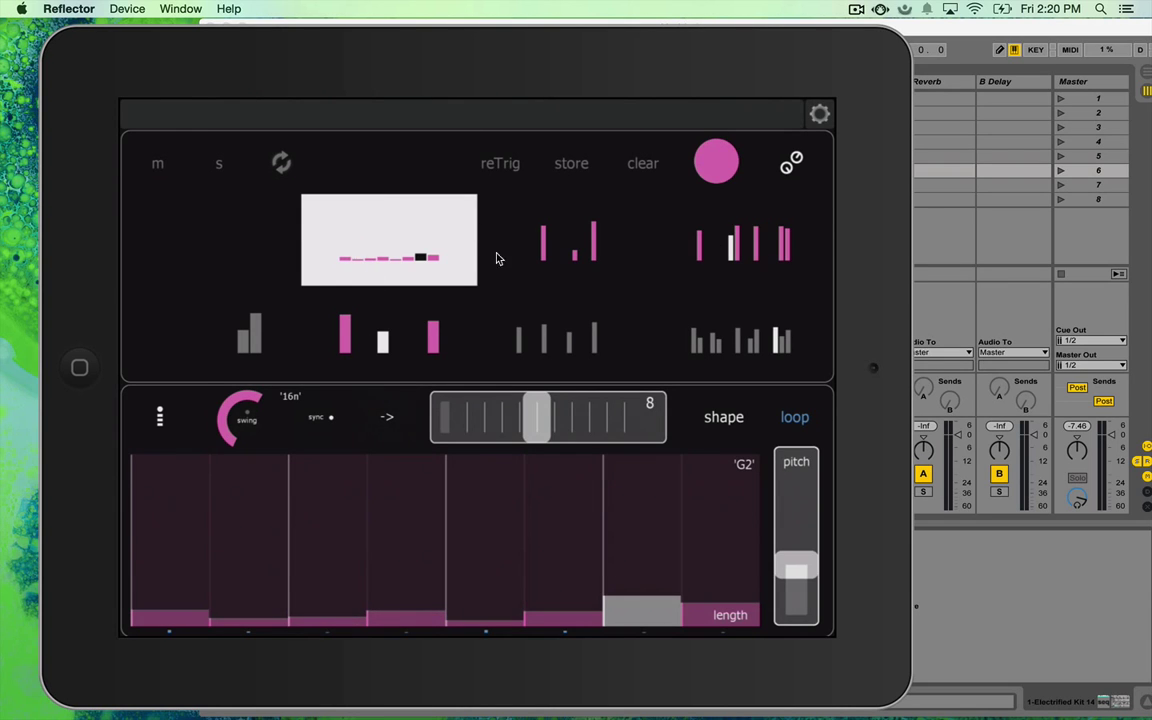
Step: Play the set in Live, watch the sequences run on the mirrored iPad, and stop playback
left_click(970, 118)
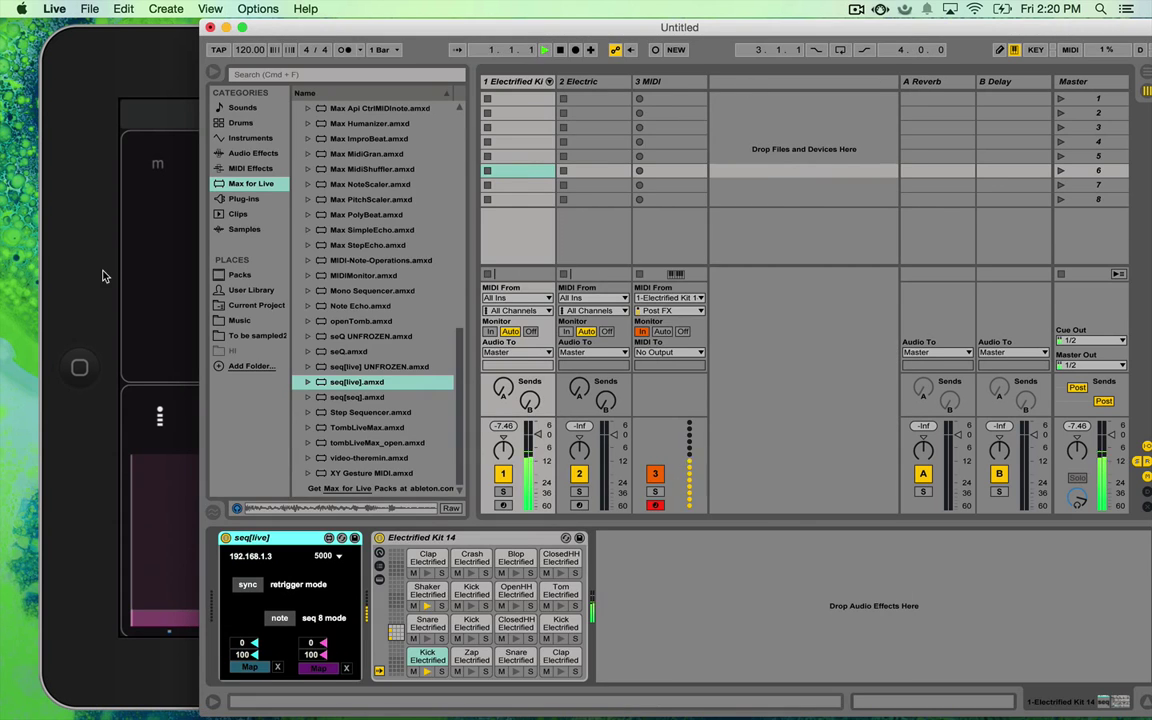
left_click(152, 46)
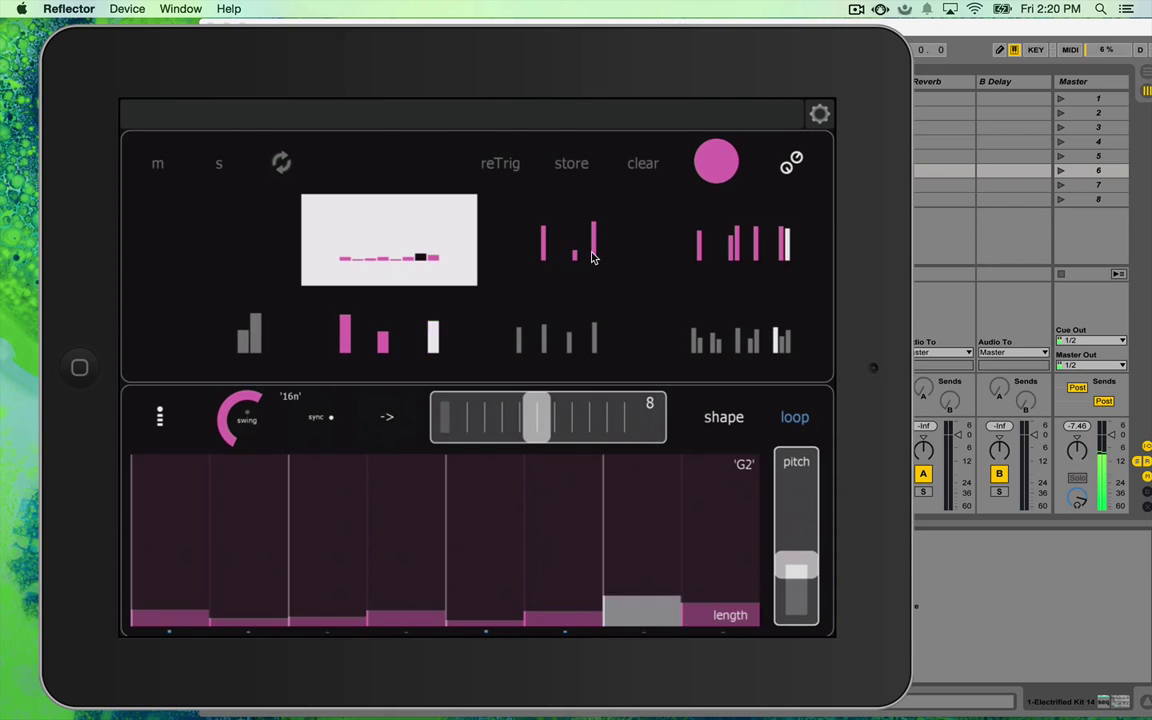
left_click(928, 31)
left_click(86, 121)
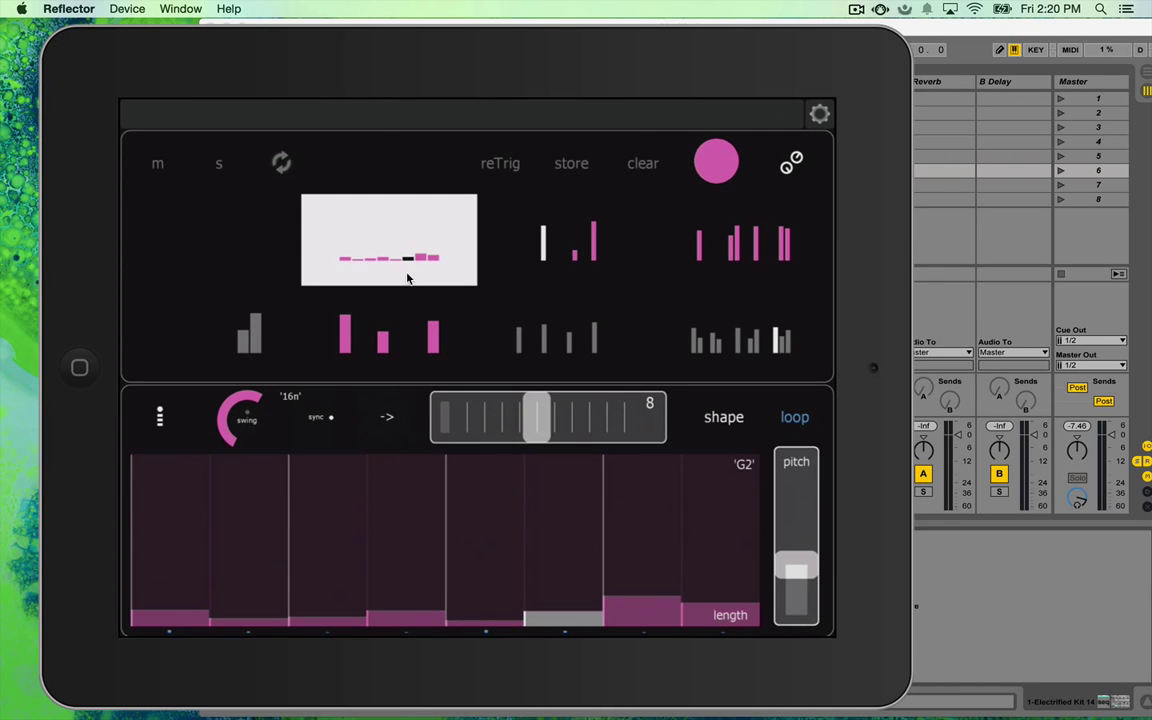
Step: Examine the fader, blue and pink source choices for the sequence's pitch, velocity and length
left_click(704, 161)
left_click(230, 422)
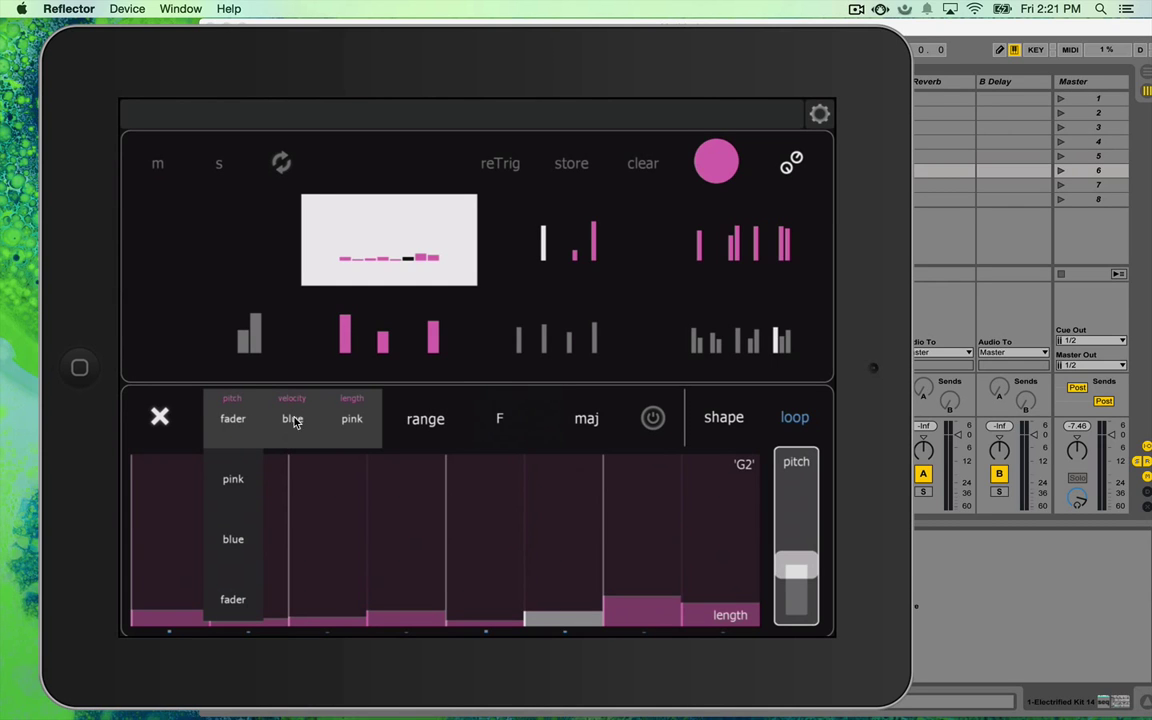
left_click(347, 429)
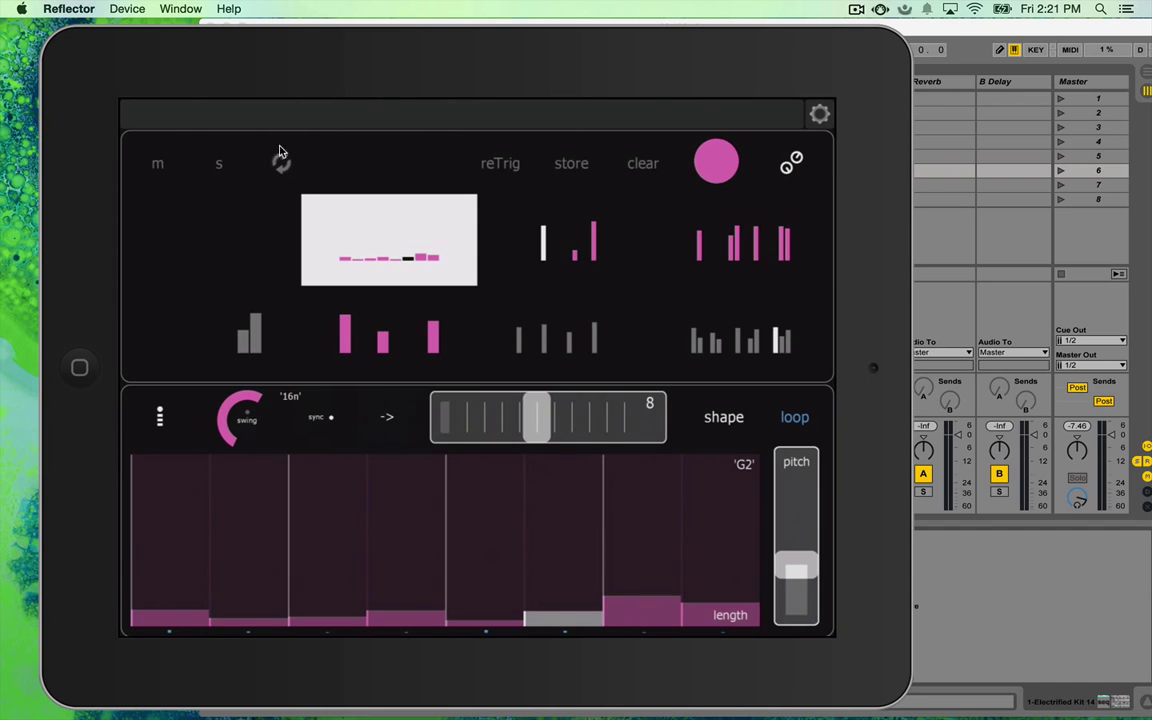
Step: Switch to Live to run and stop playback again while observing the sequences on the mirrored iPad
left_click(993, 155)
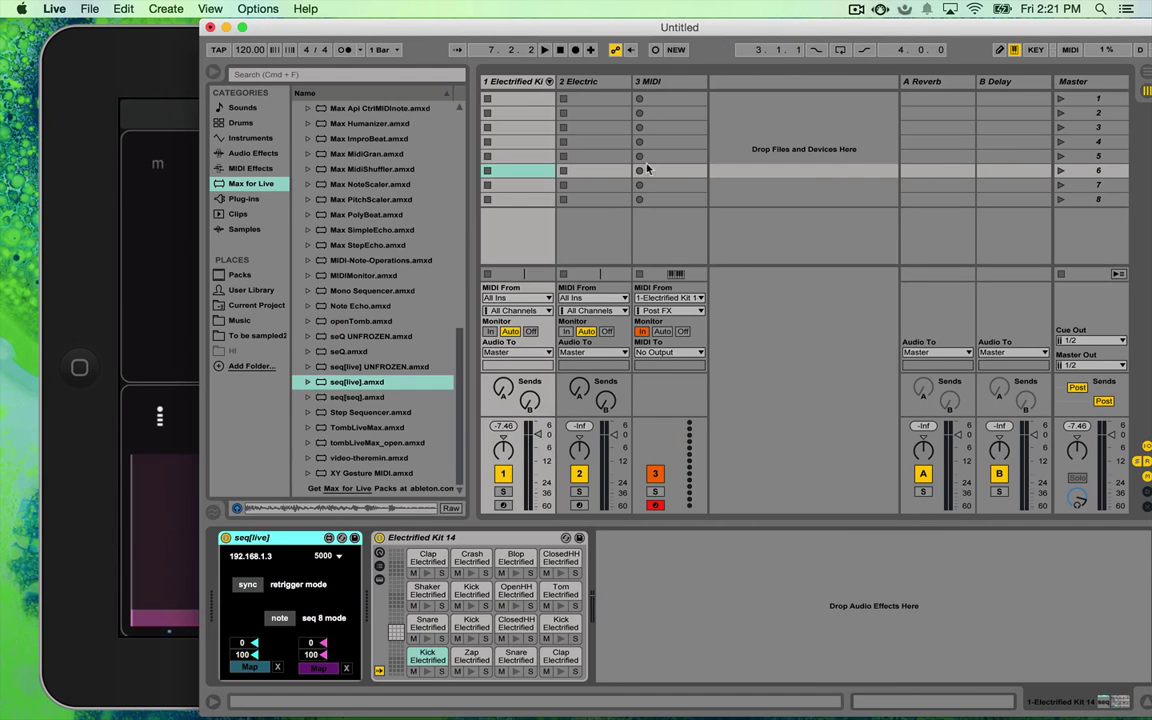
left_click(141, 55)
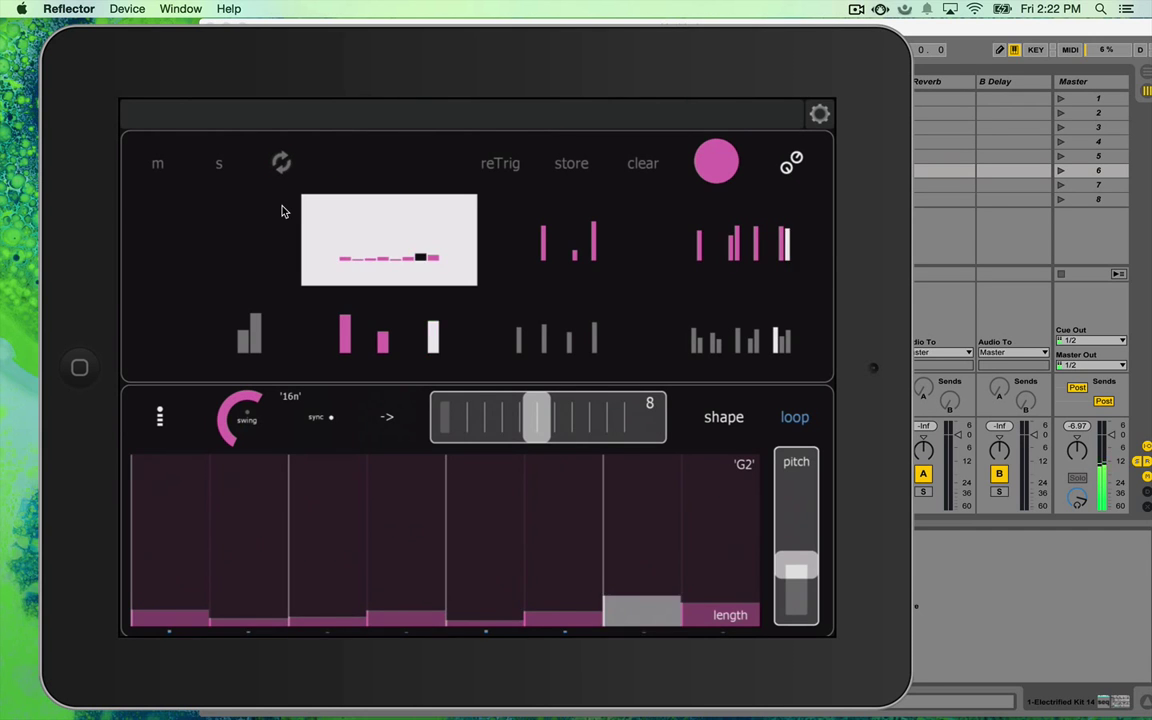
left_click(991, 99)
left_click(100, 111)
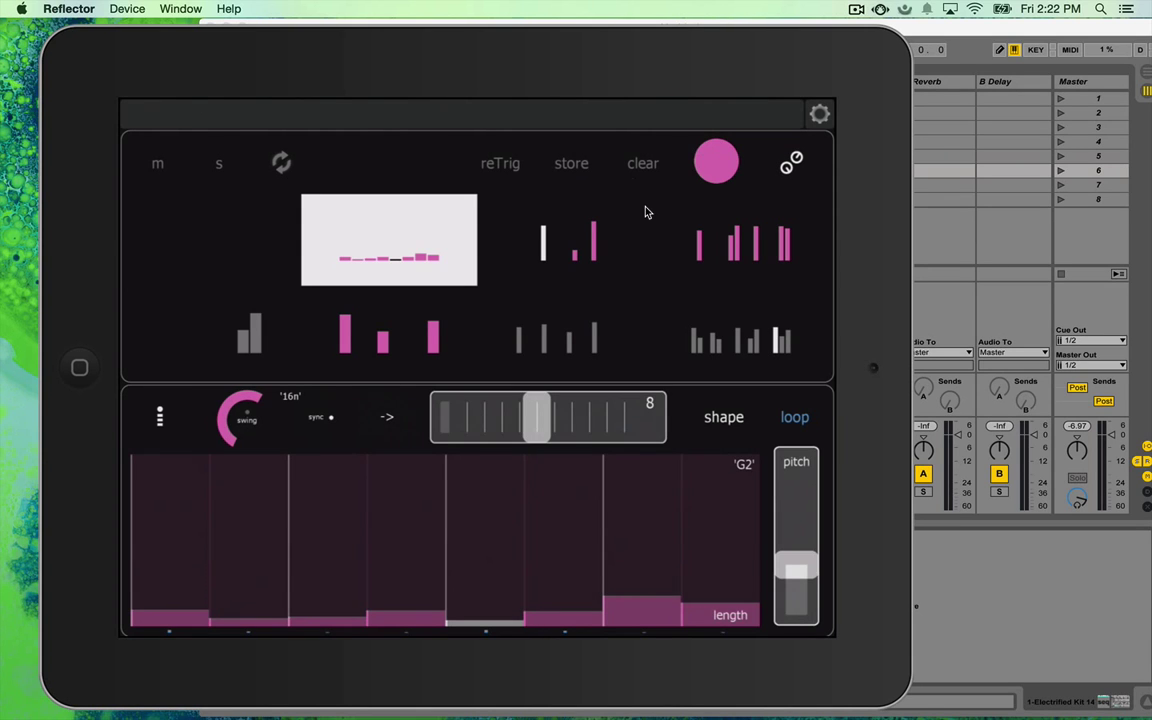
left_click(263, 401)
left_click(263, 401)
left_click(263, 401)
left_click(258, 426)
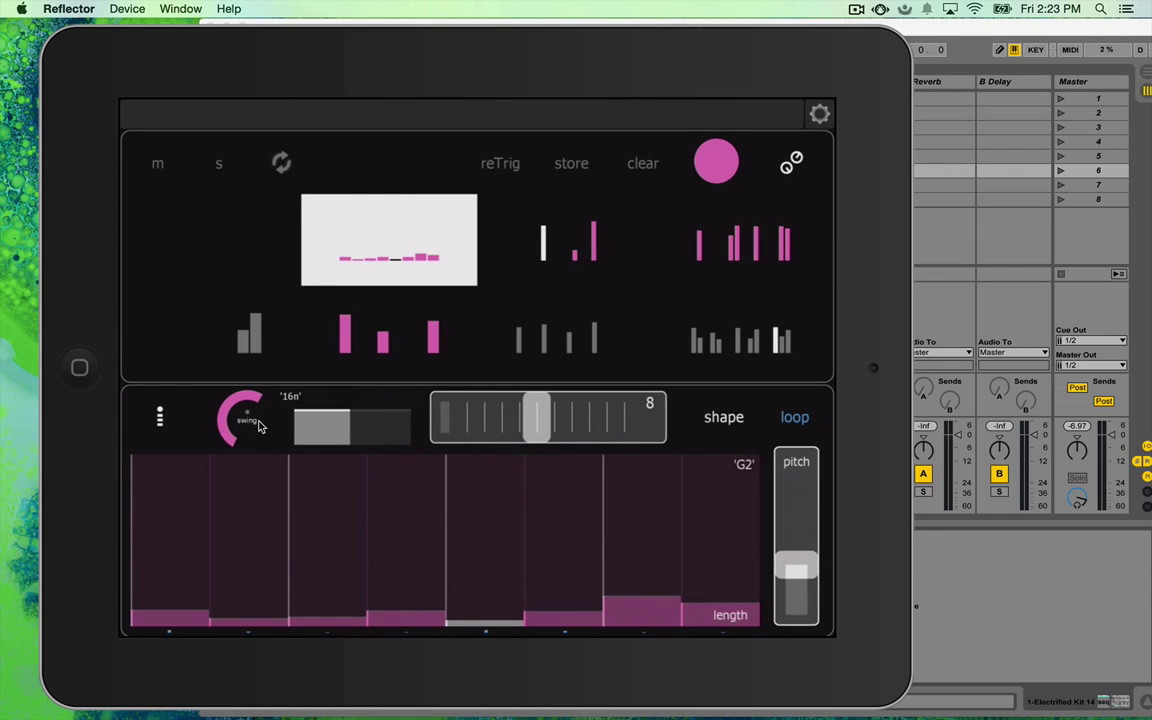
Step: Examine the root note choices and the pitch range slider in the selected sequence's note options
left_click(166, 417)
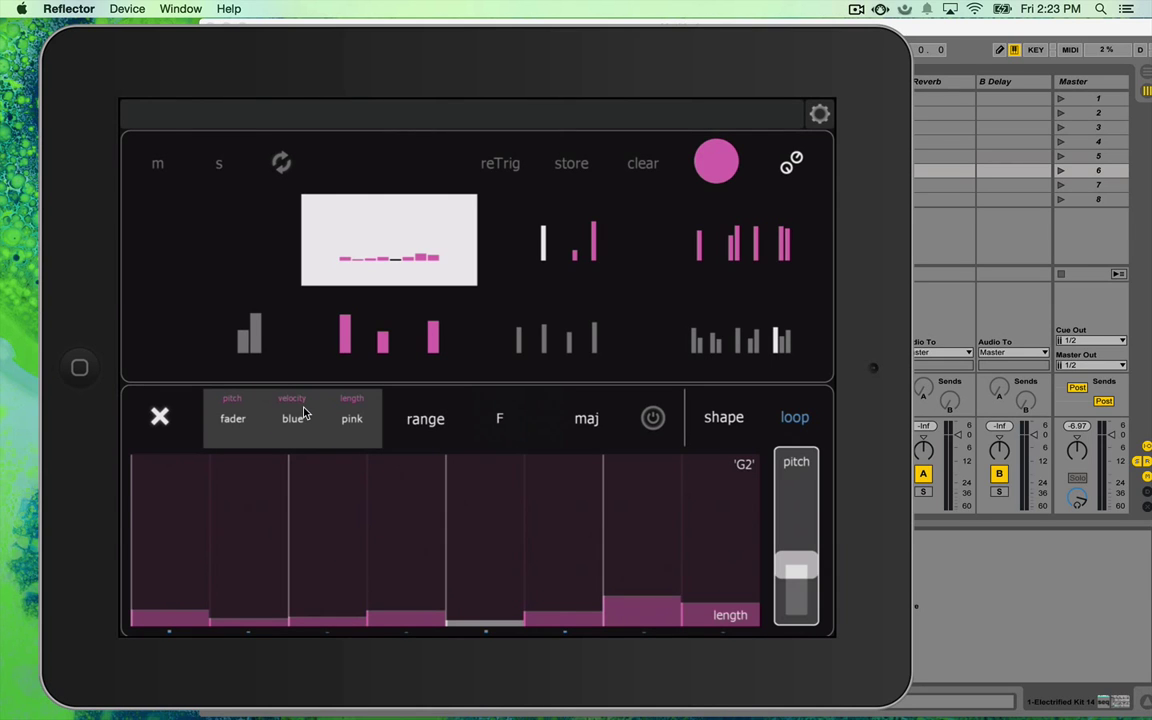
left_click(500, 420)
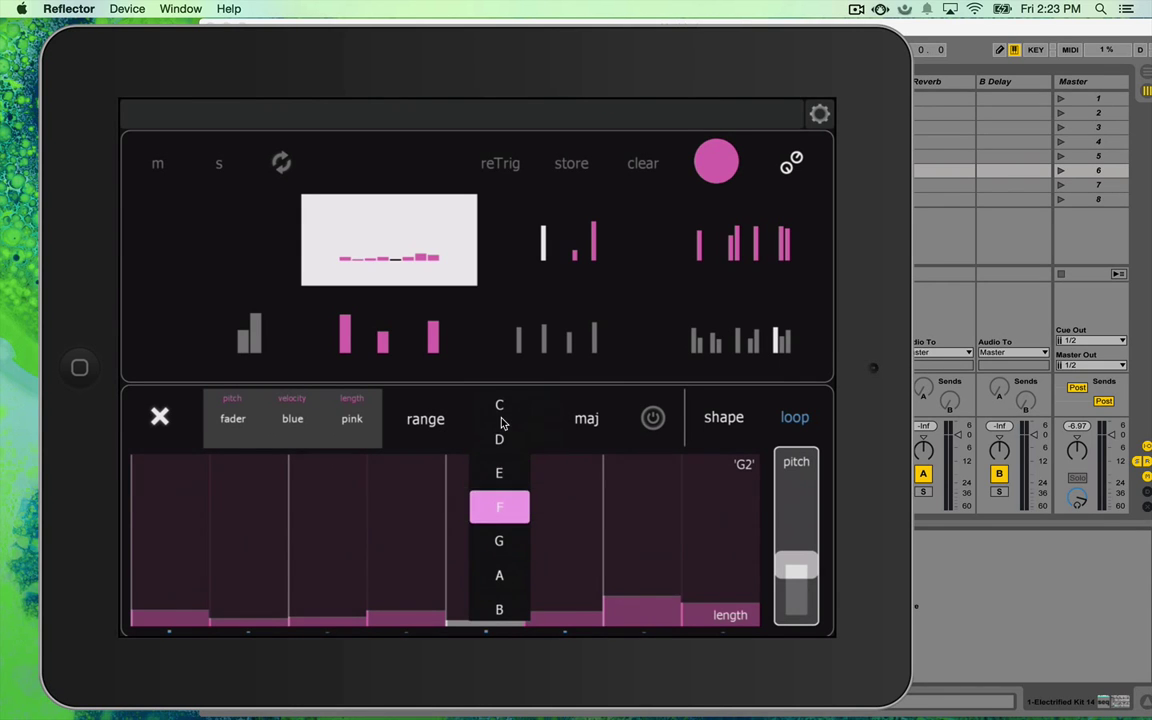
left_click(560, 425)
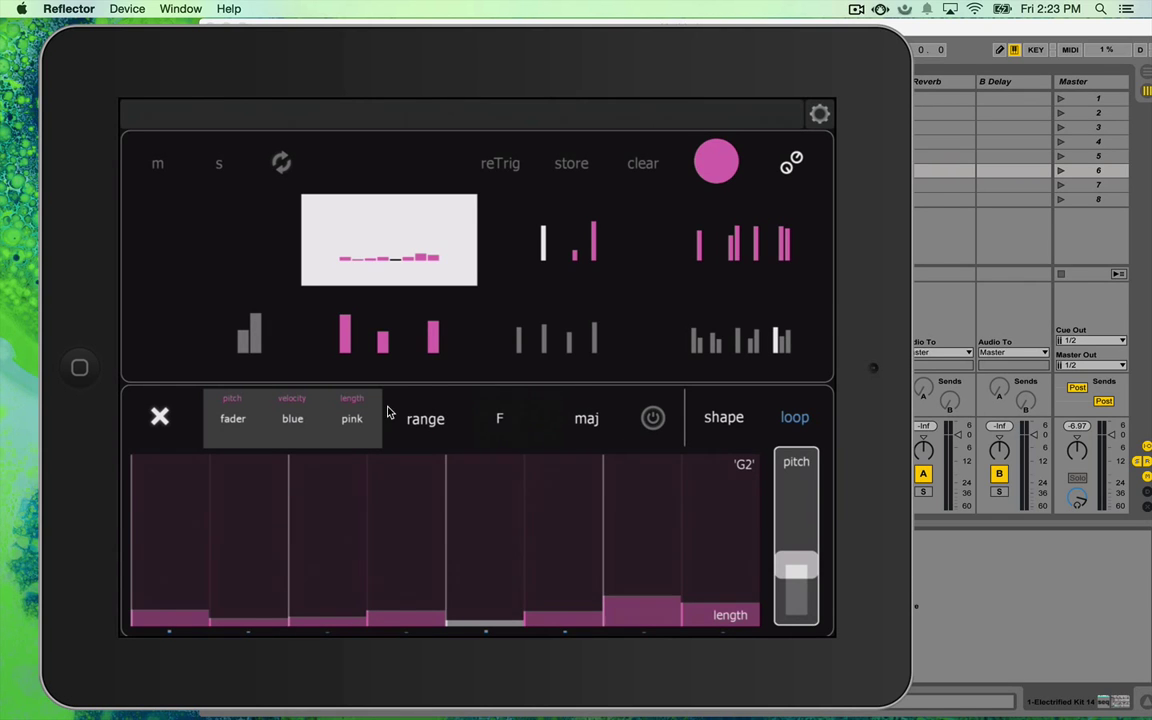
left_click(426, 419)
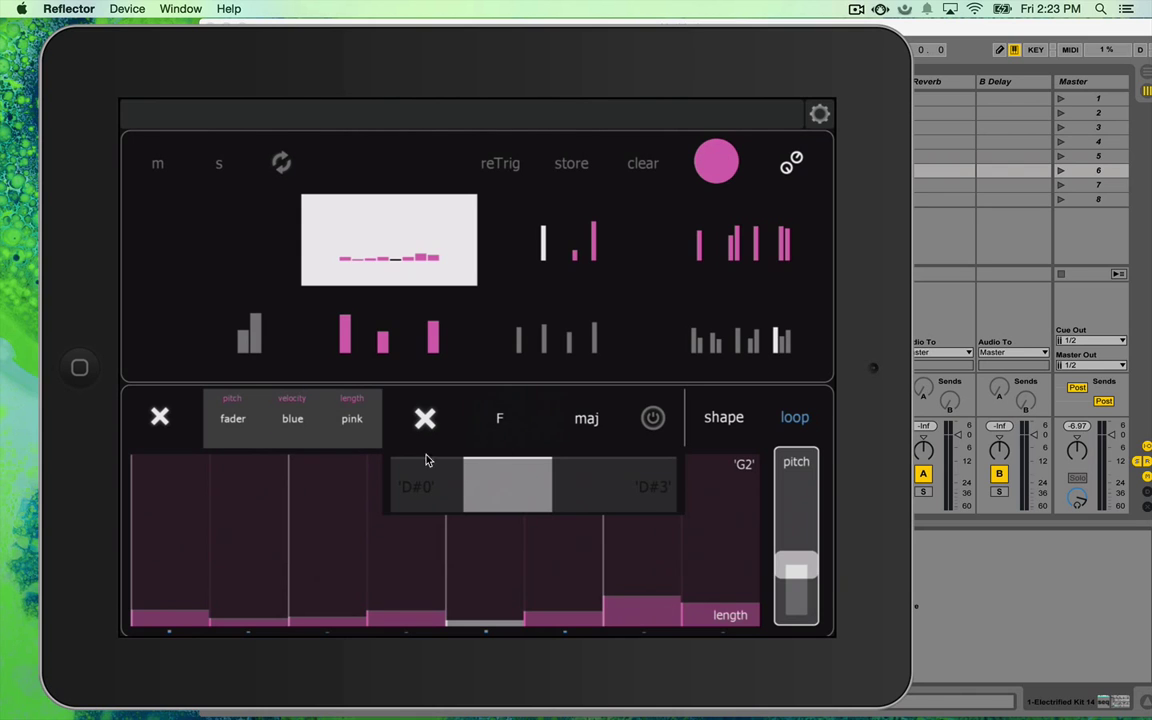
left_click(425, 420)
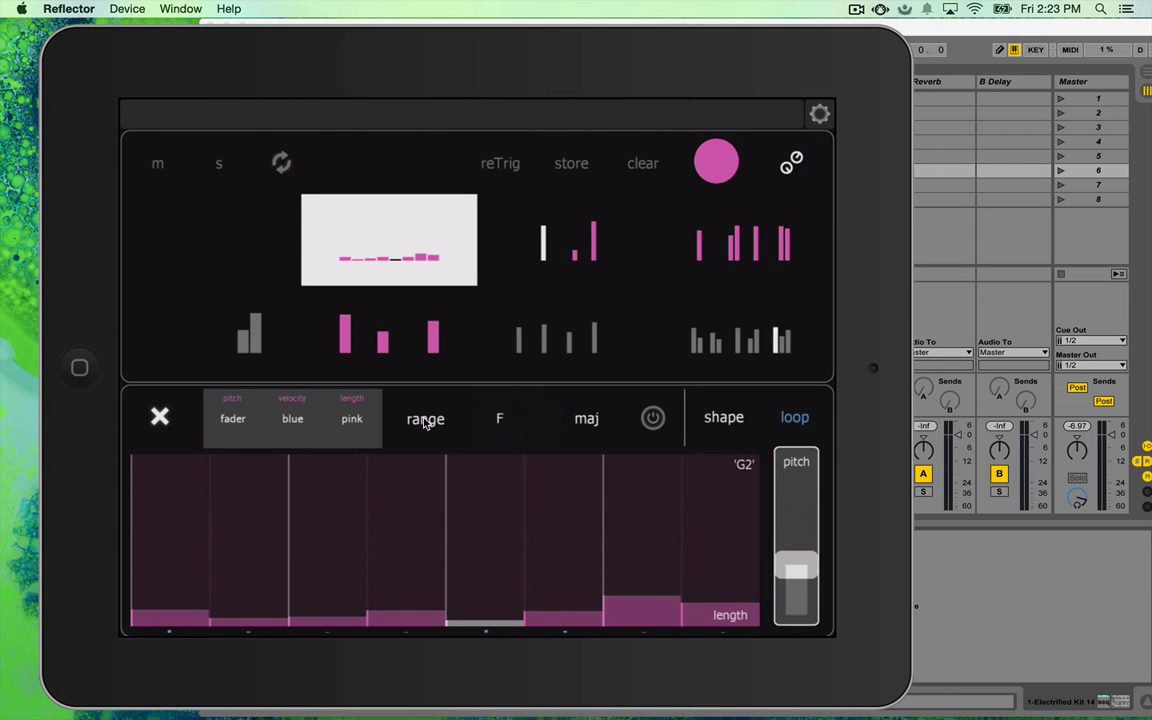
left_click(425, 420)
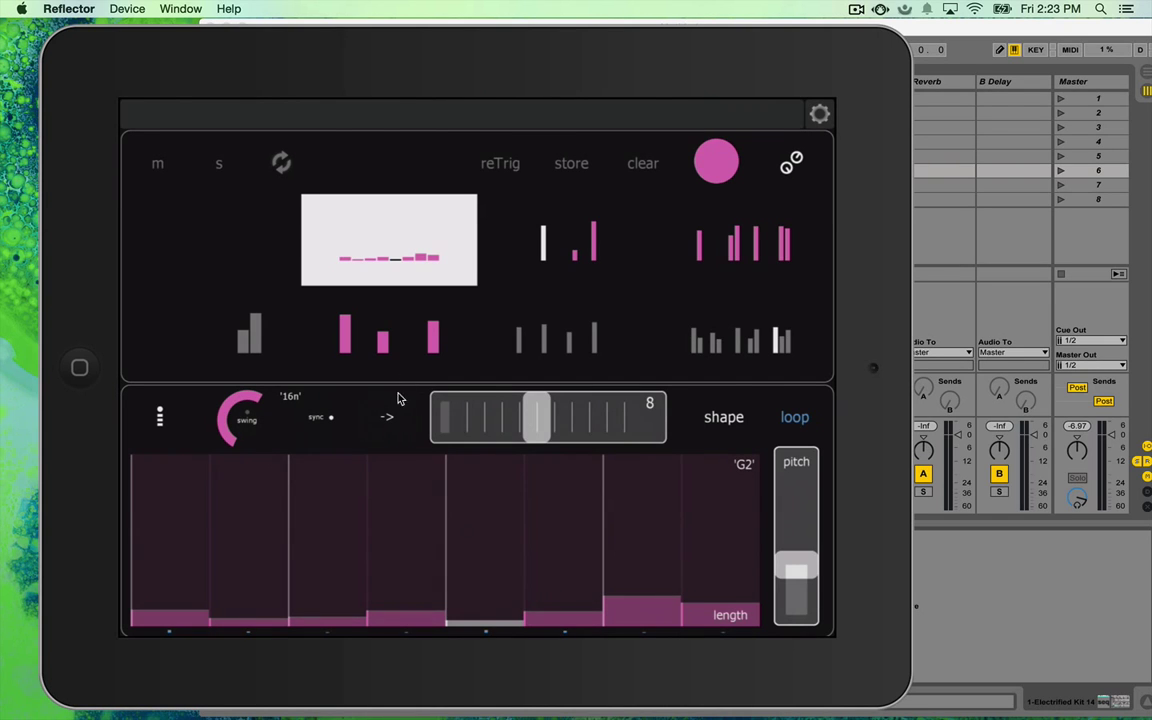
Step: Try looping steps four to six of the selected sequence and turn the loop off again
left_click(397, 412)
left_click(397, 412)
left_click(797, 420)
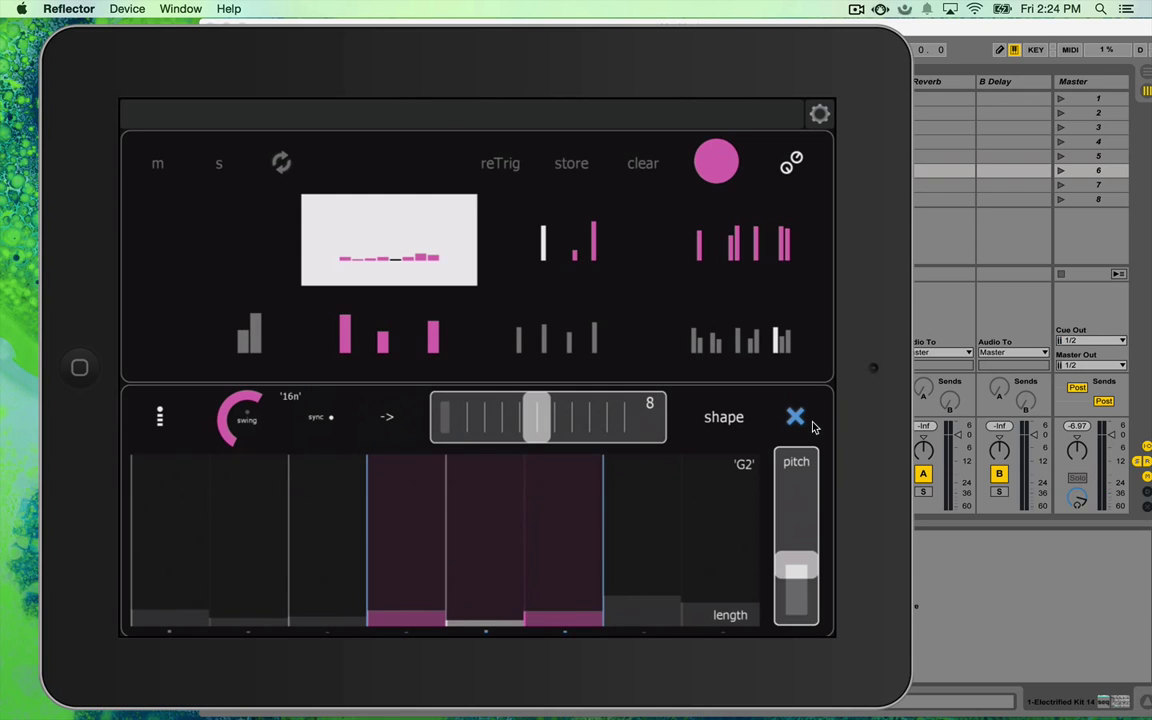
left_click(812, 427)
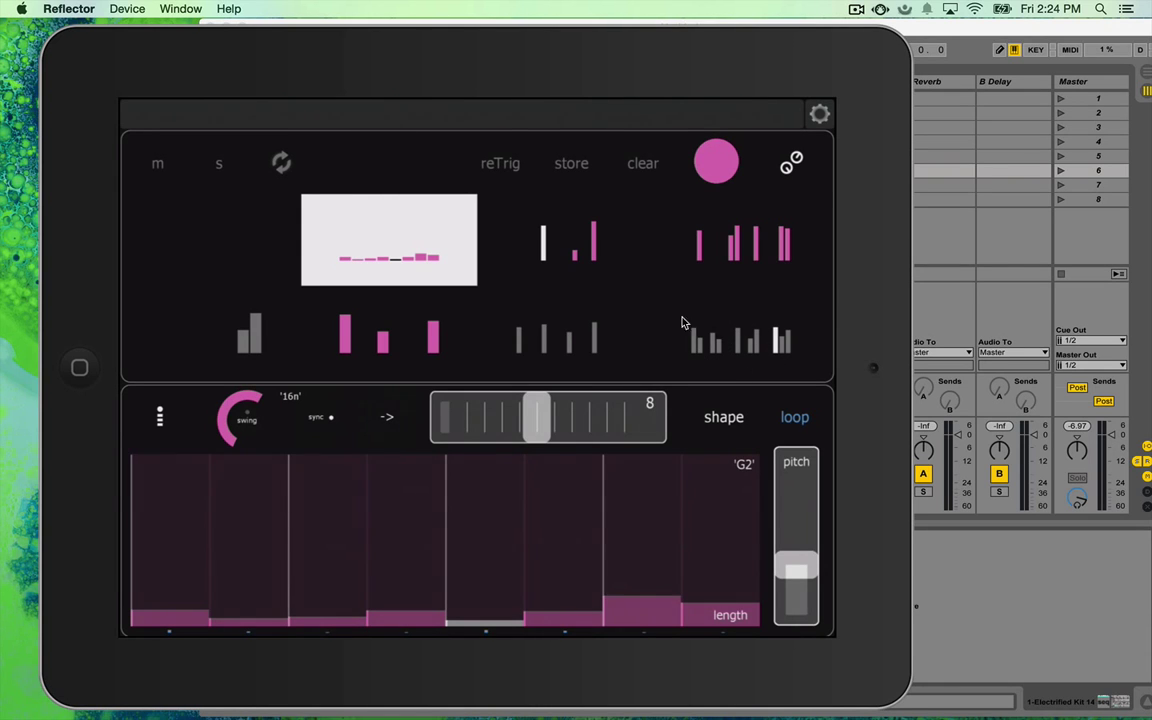
Step: Switch to Live and add an Auto Filter audio effect after the Electrified Kit 14 drum rack
left_click(924, 103)
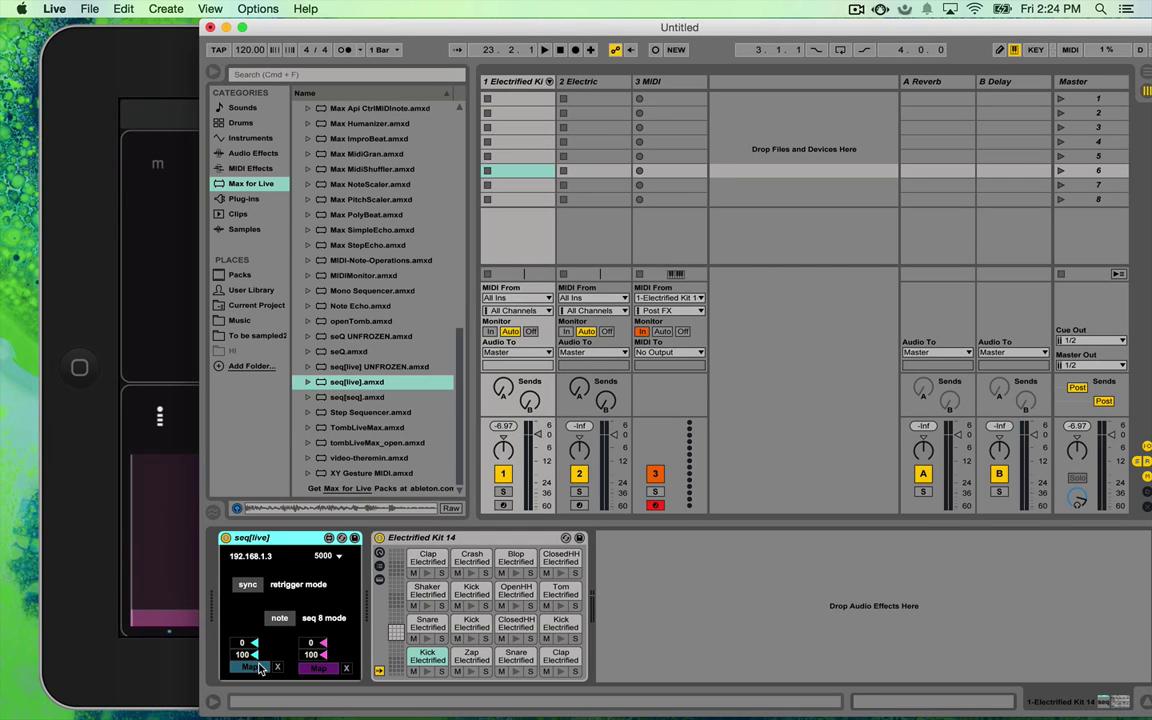
left_click(250, 140)
left_click(250, 153)
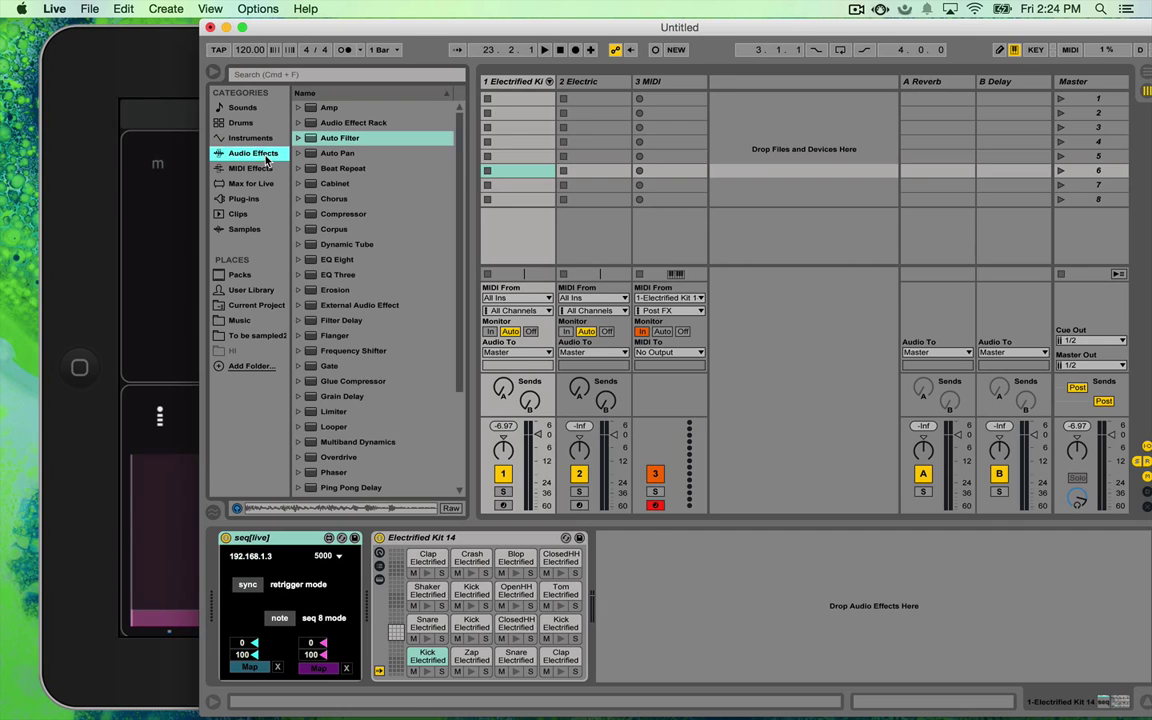
left_click_drag(335, 138, 680, 590)
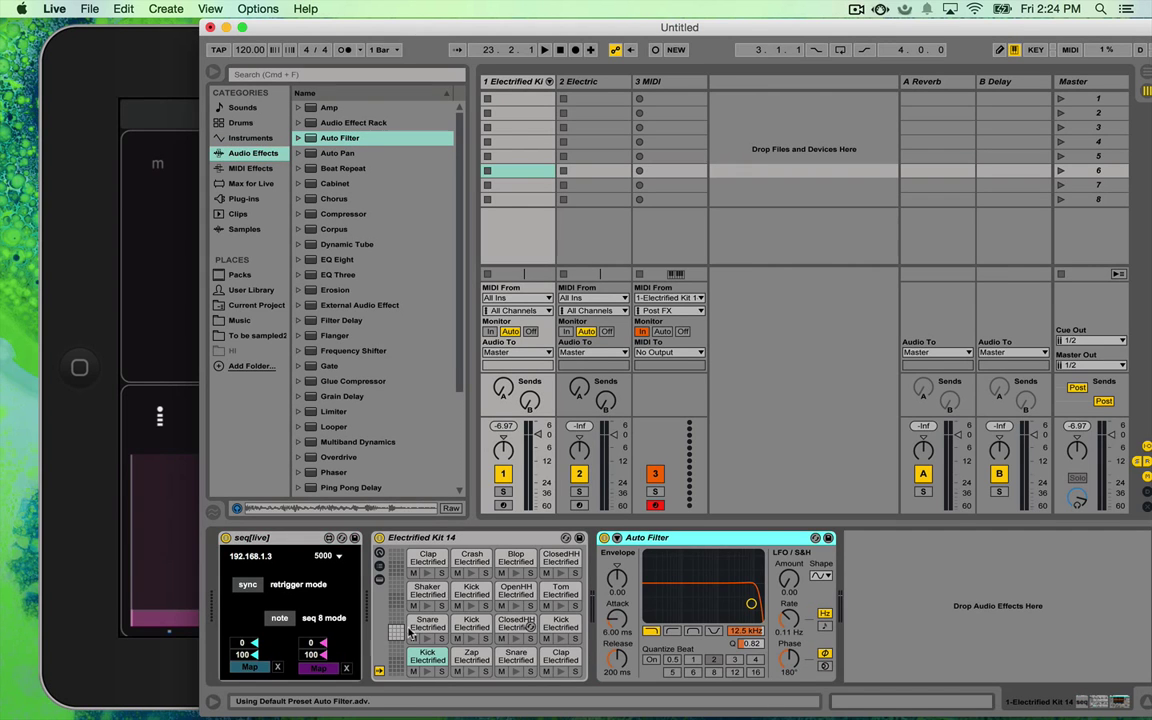
Step: Map the blue output of seq[live] to the Auto Filter's frequency and switch seq 8 mode to map
left_click(256, 667)
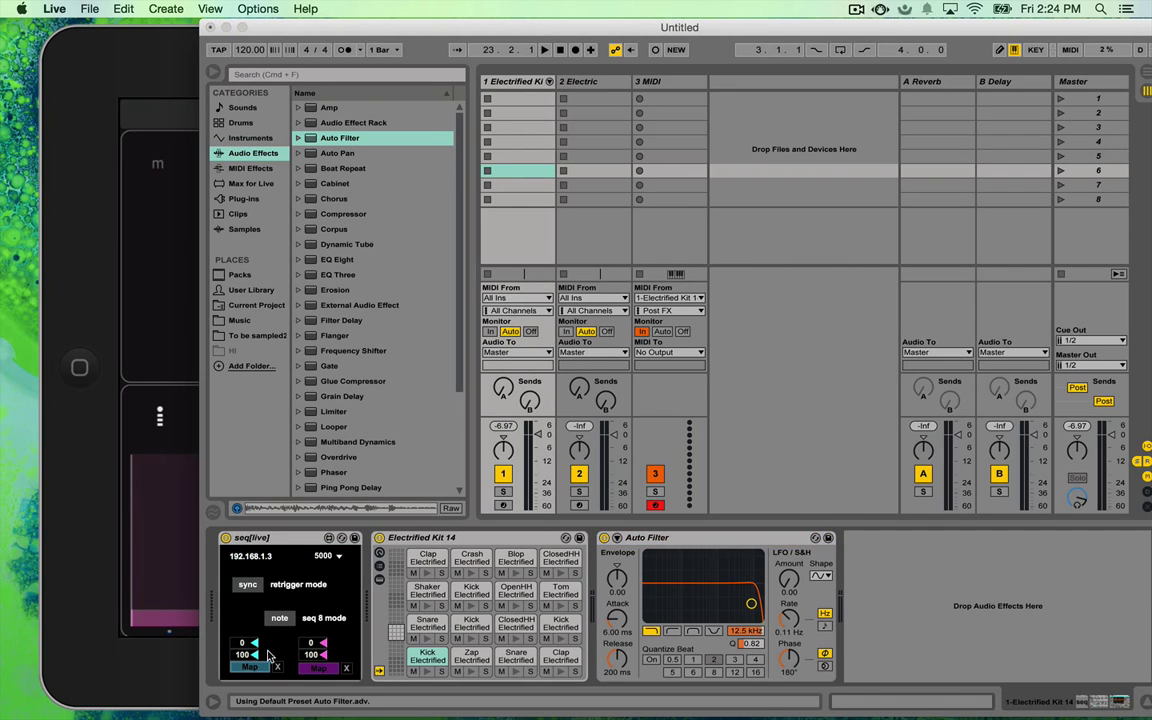
left_click(750, 636)
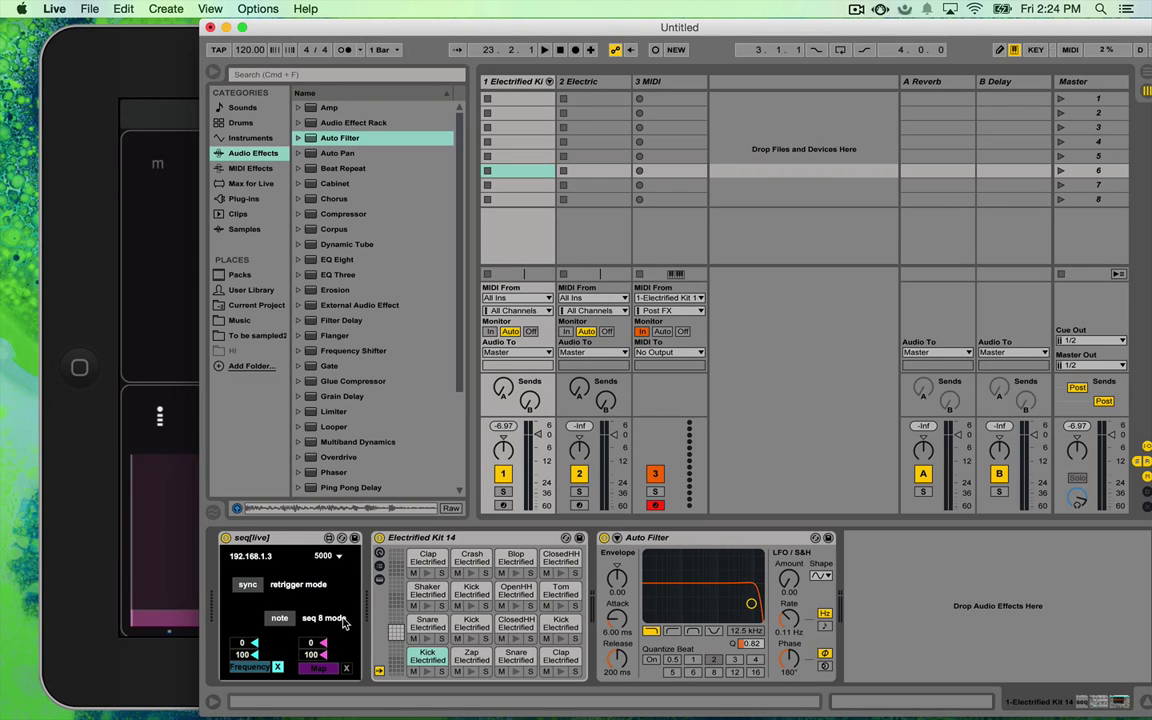
left_click(287, 624)
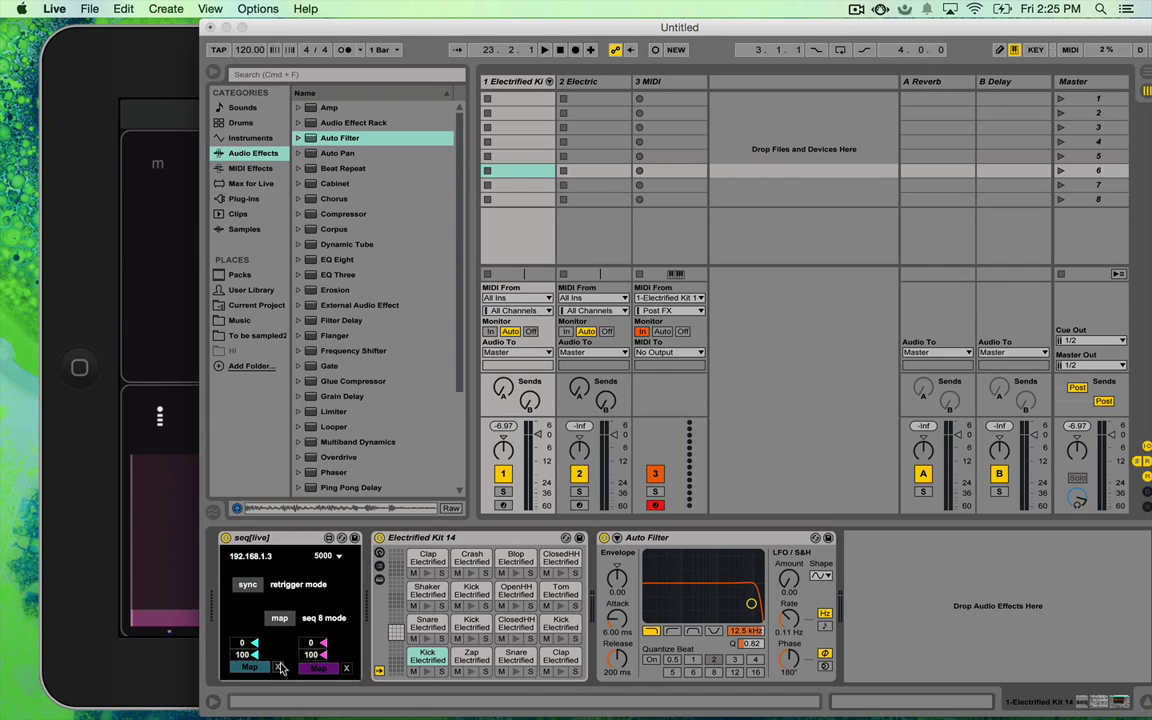
Step: Return seq 8 mode to note and delete the Auto Filter from the drum track
left_click(285, 622)
left_click(660, 537)
key("Delete")
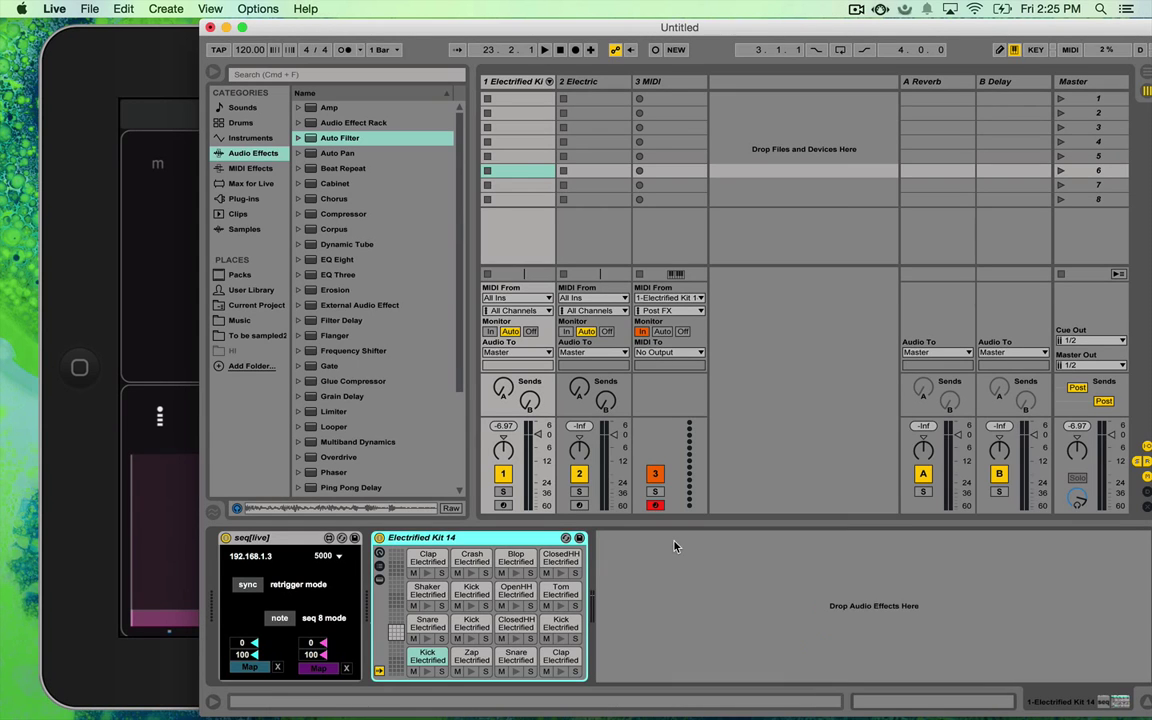
Step: Switch to the mirrored iPad, move its window aside, and examine the project's MIDI and OSC target settings
left_click(140, 58)
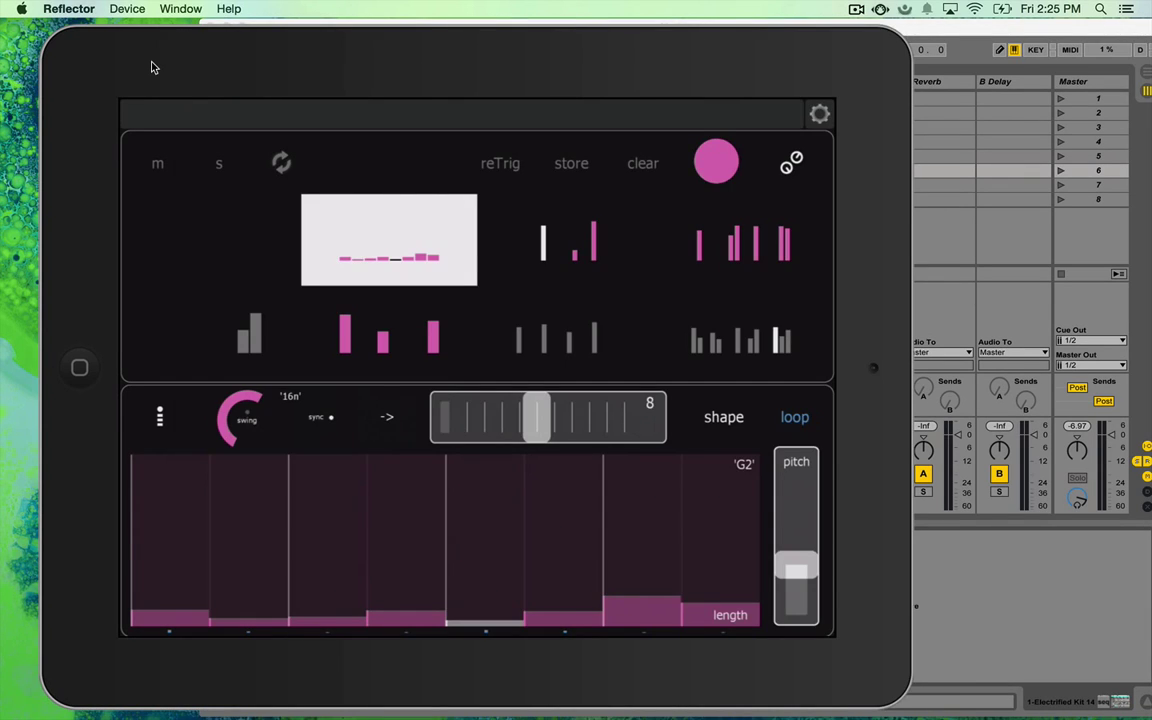
left_click_drag(148, 64, 240, 67)
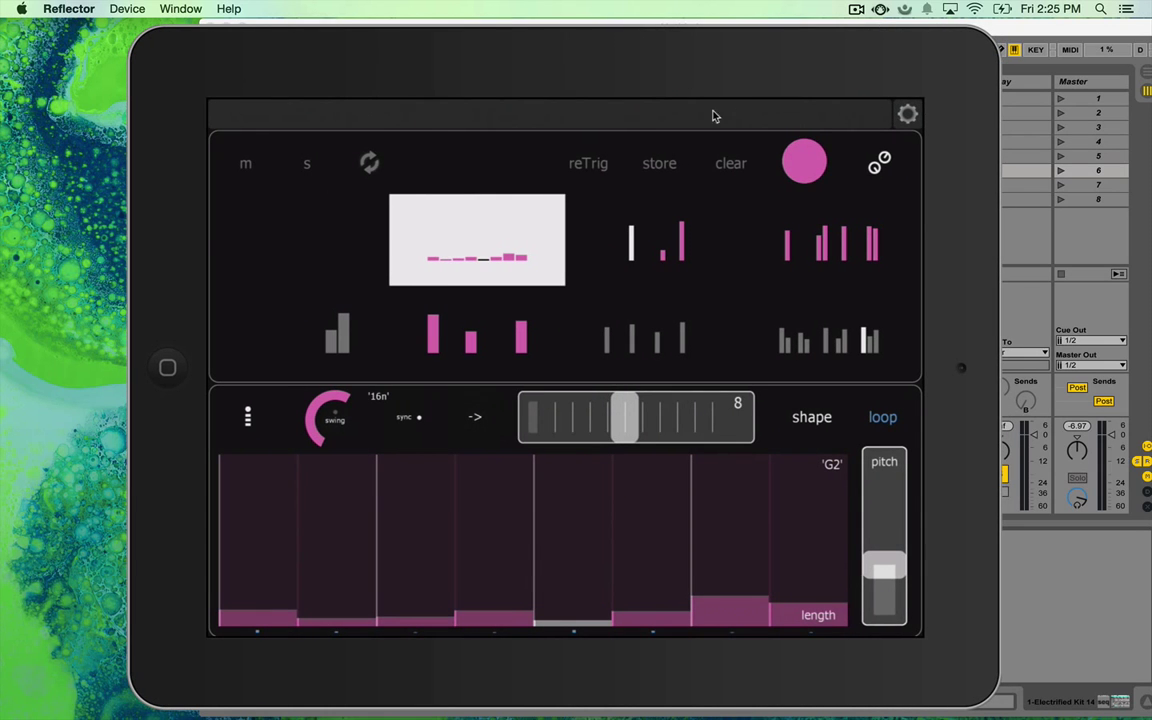
left_click(907, 116)
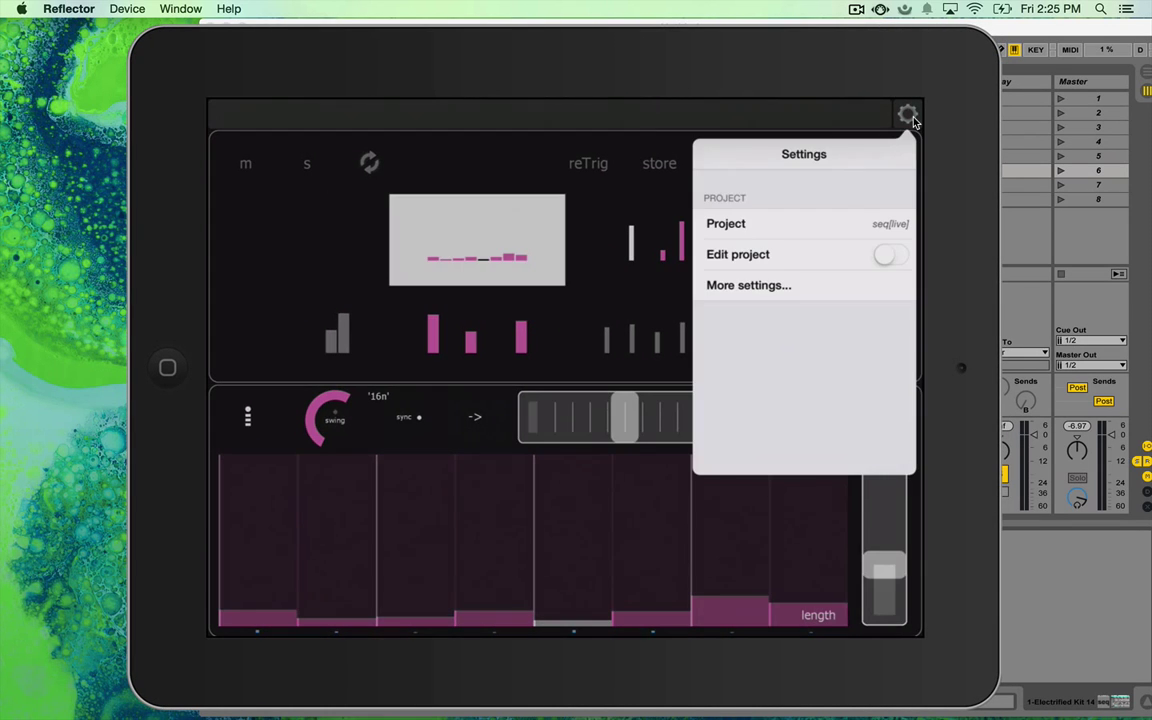
left_click(770, 283)
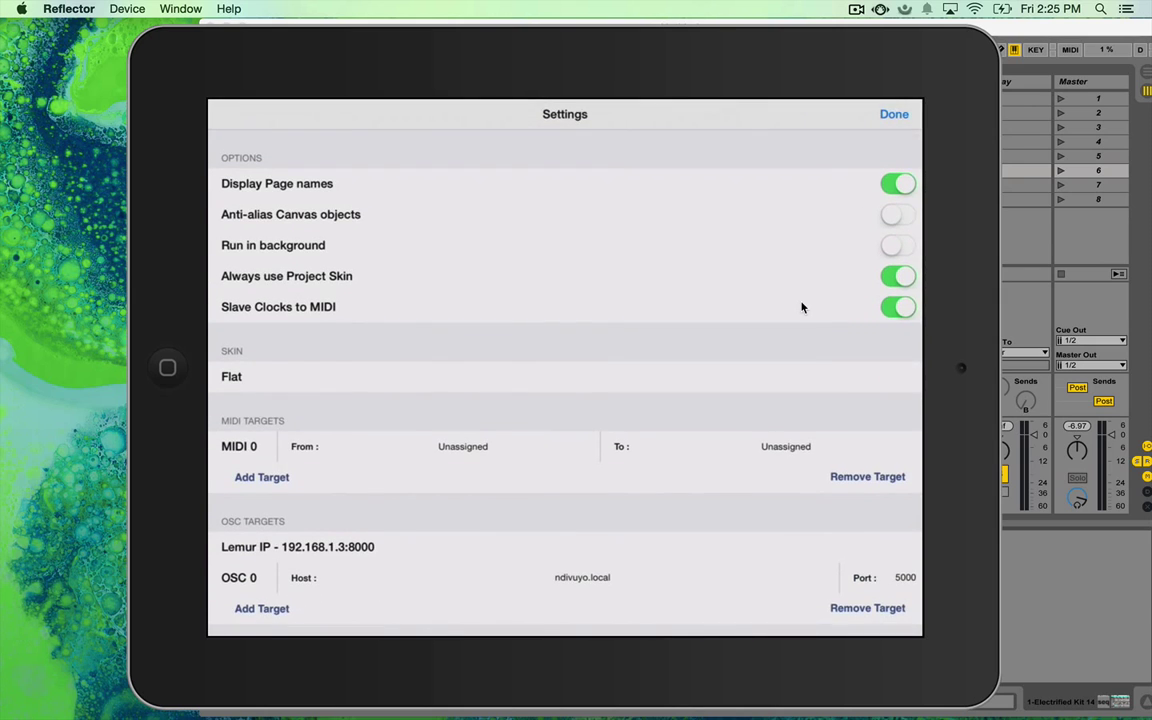
scroll(802, 306, "down", 3)
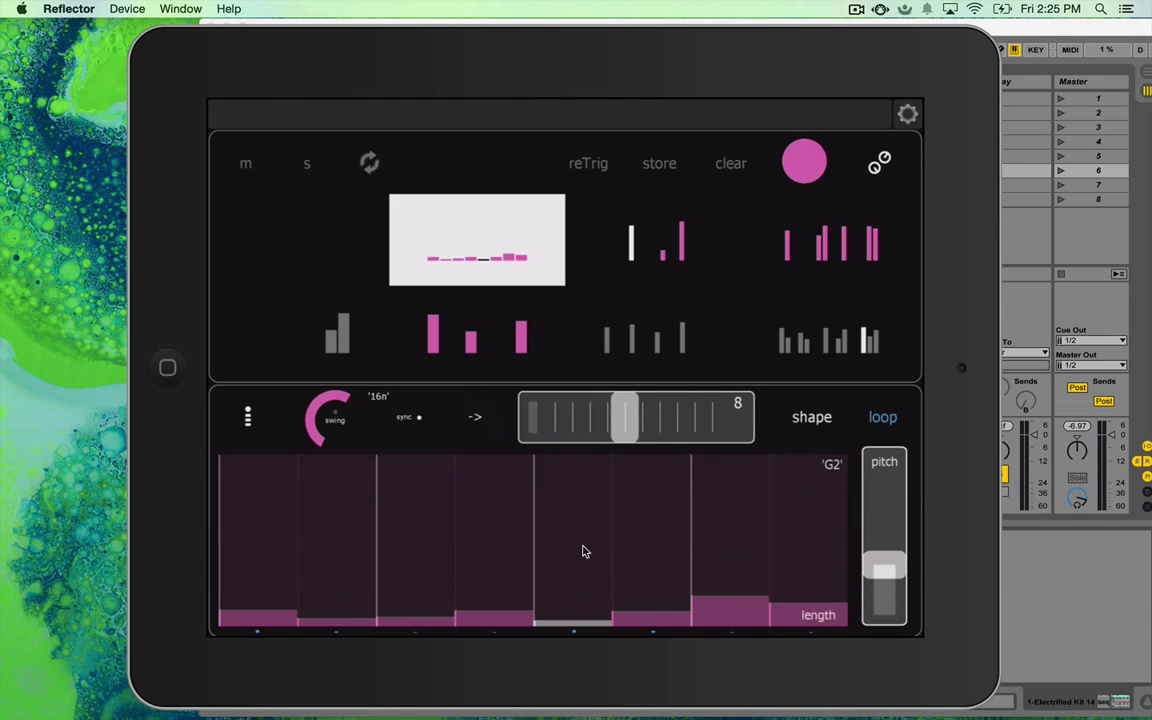
Step: Switch to Live and re-enter the last digit of the seq[live] IP address so it reads 192.168.1.3
left_click(1022, 49)
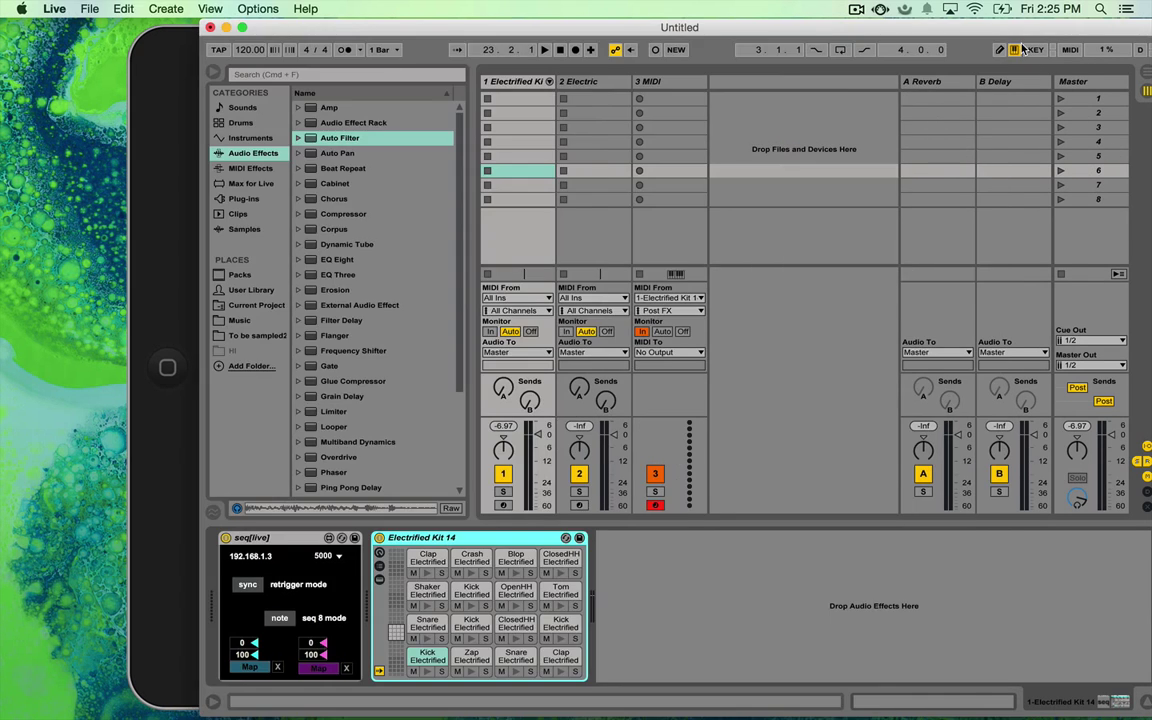
left_click(272, 558)
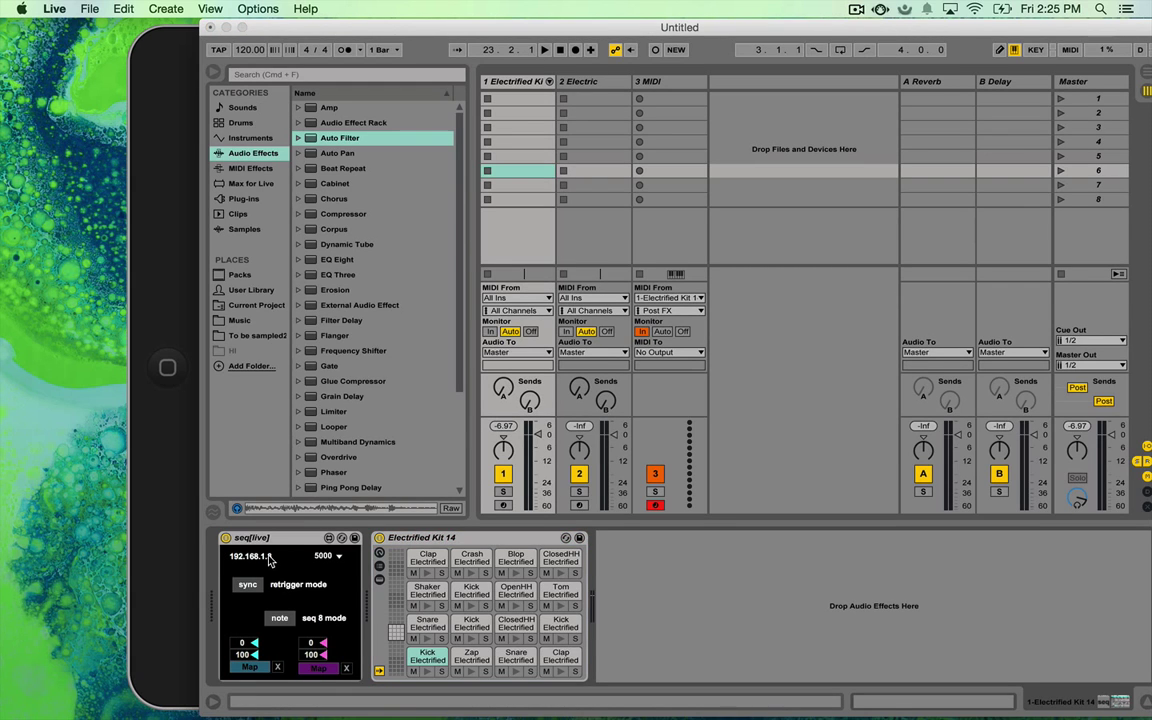
key("BackSpace")
type("3")
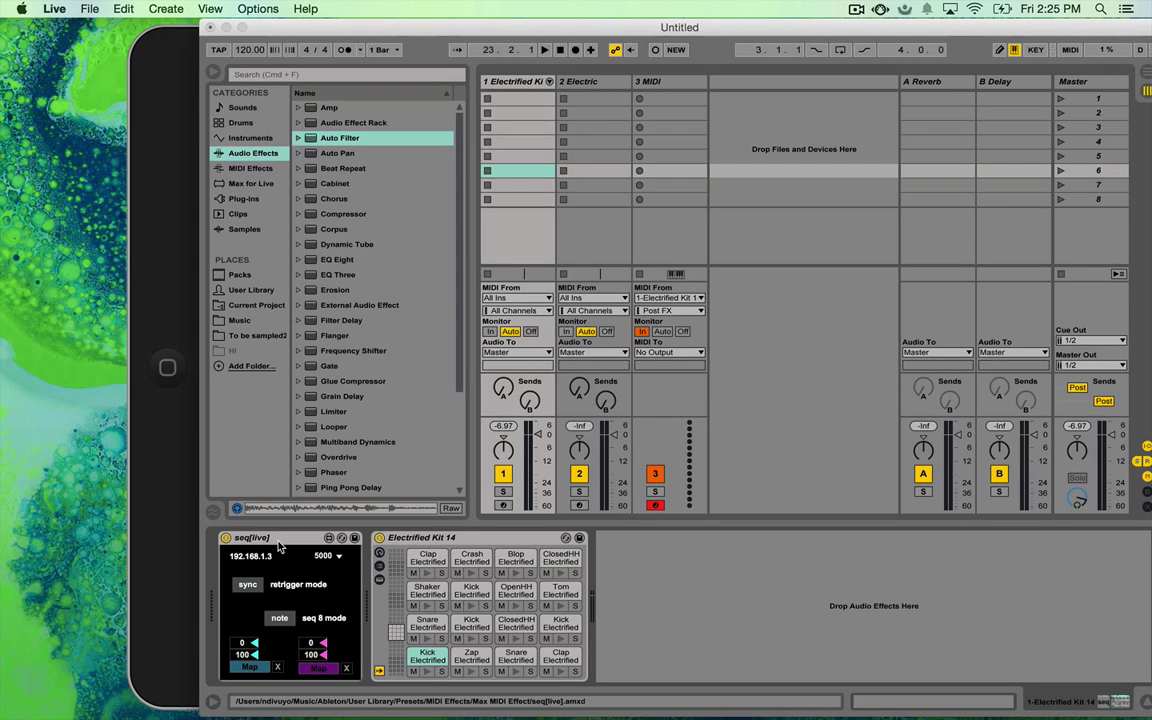
Step: Choose port 5000 for the seq[live] device and switch back to the mirrored iPad sequencer
left_click(310, 553)
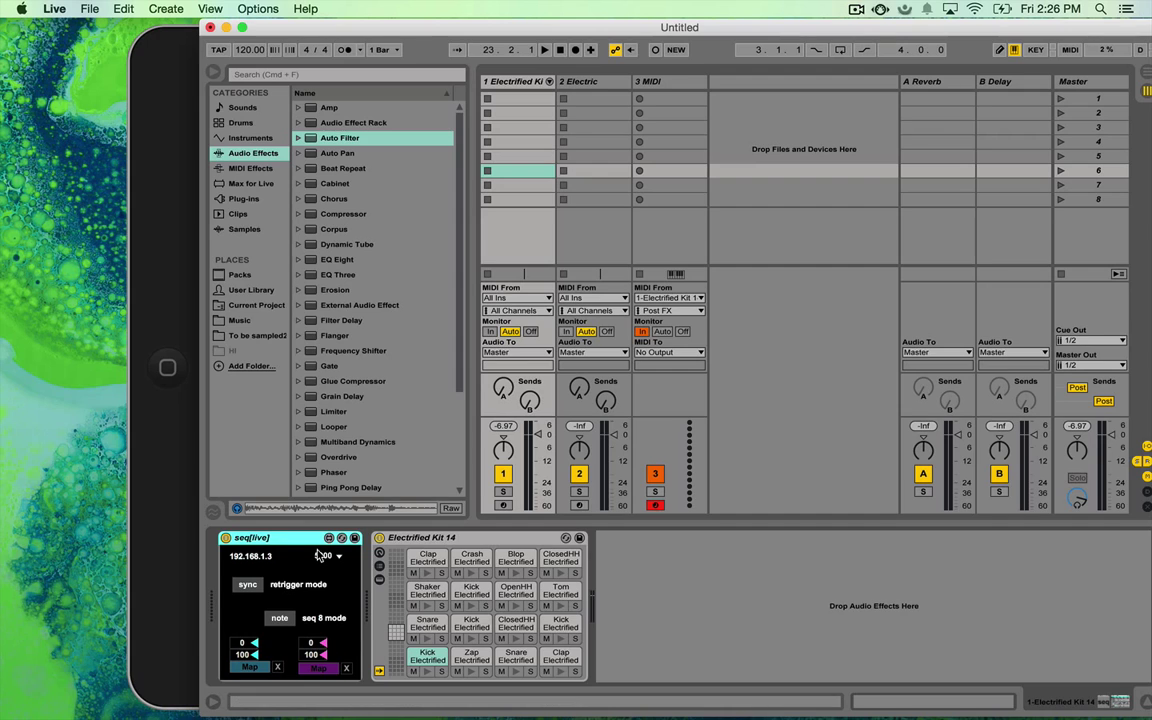
left_click(321, 557)
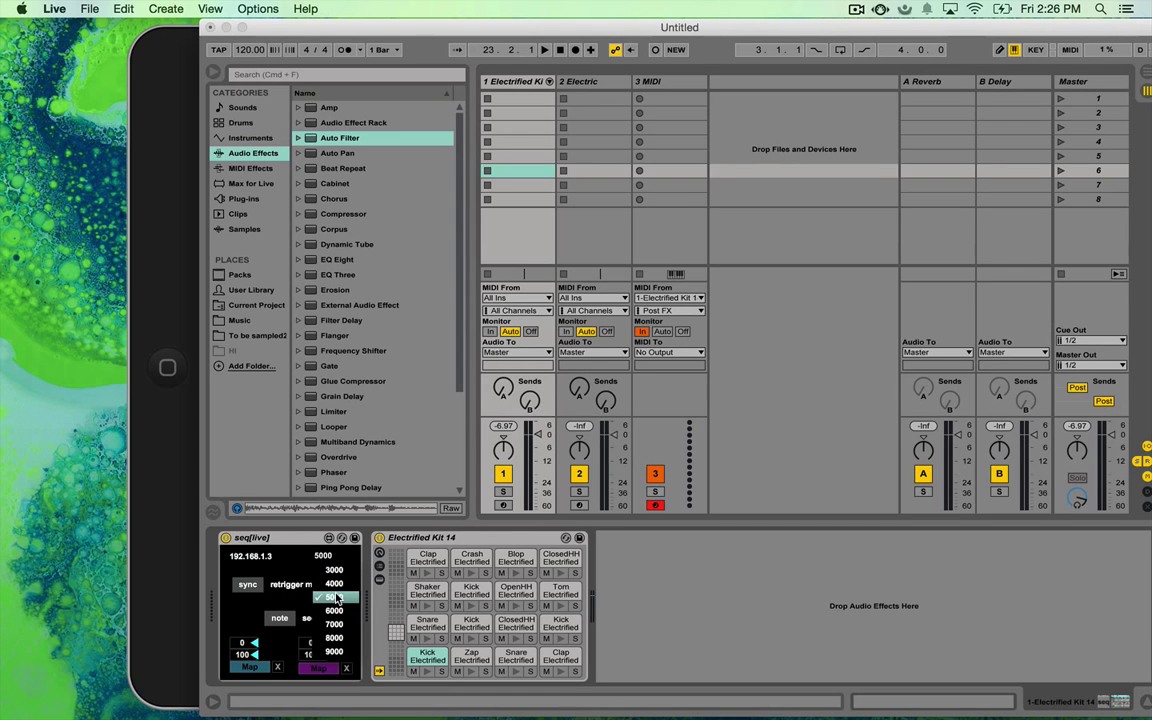
left_click(337, 598)
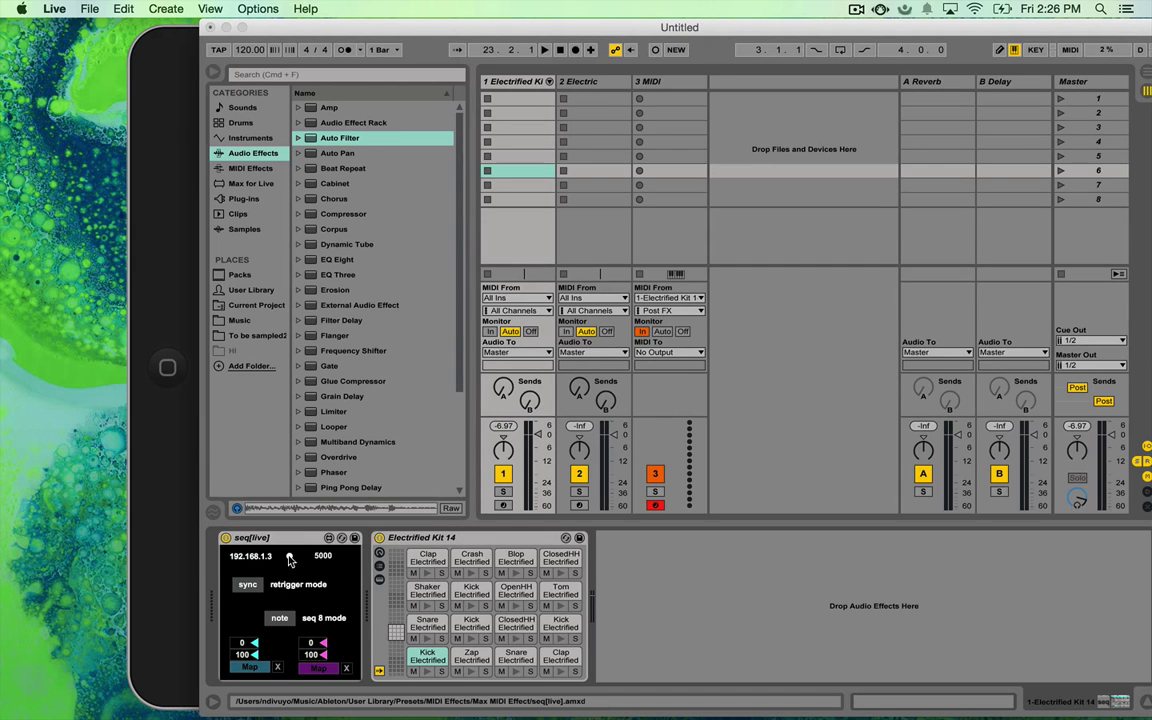
left_click(180, 549)
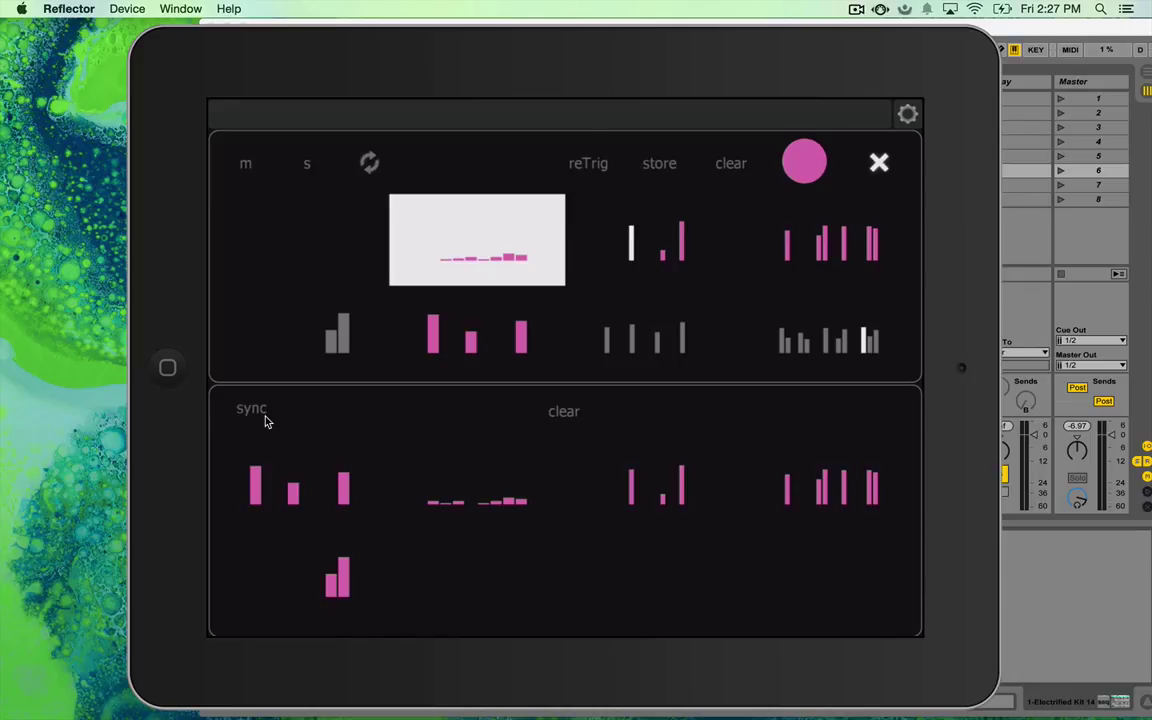
Step: Store the sixth sequence's pattern in the sixth memory slot and recall stored pattern 2 into that sequence
left_click(266, 417)
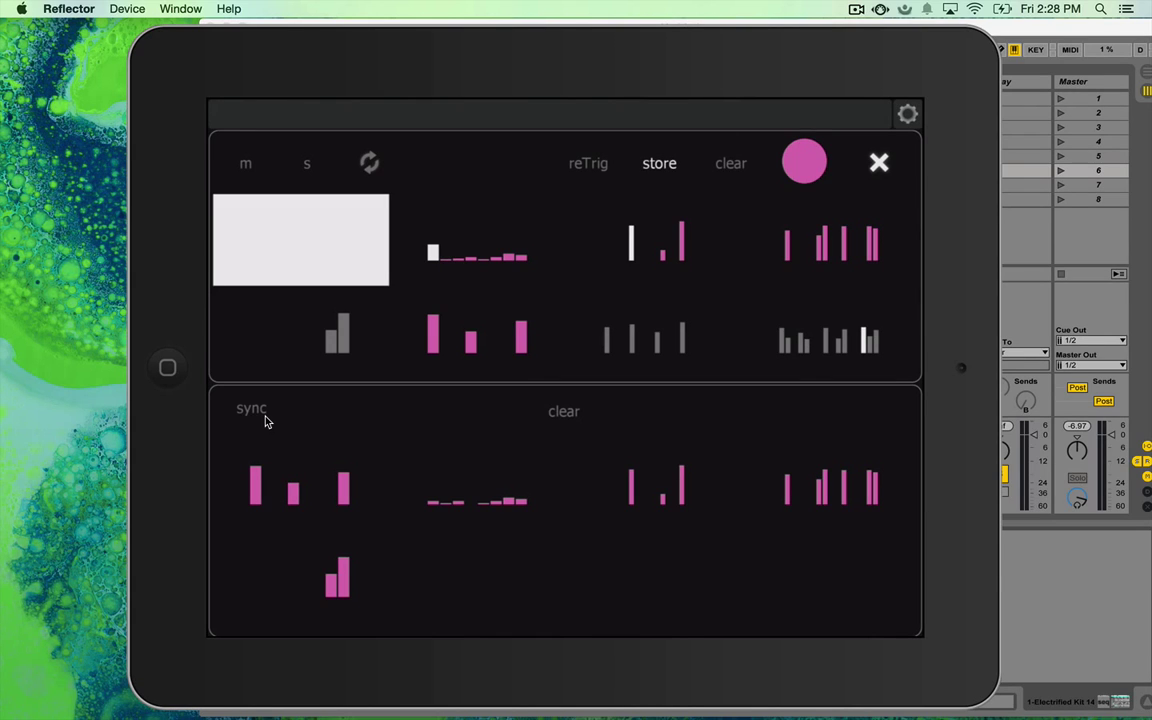
left_click(476, 355)
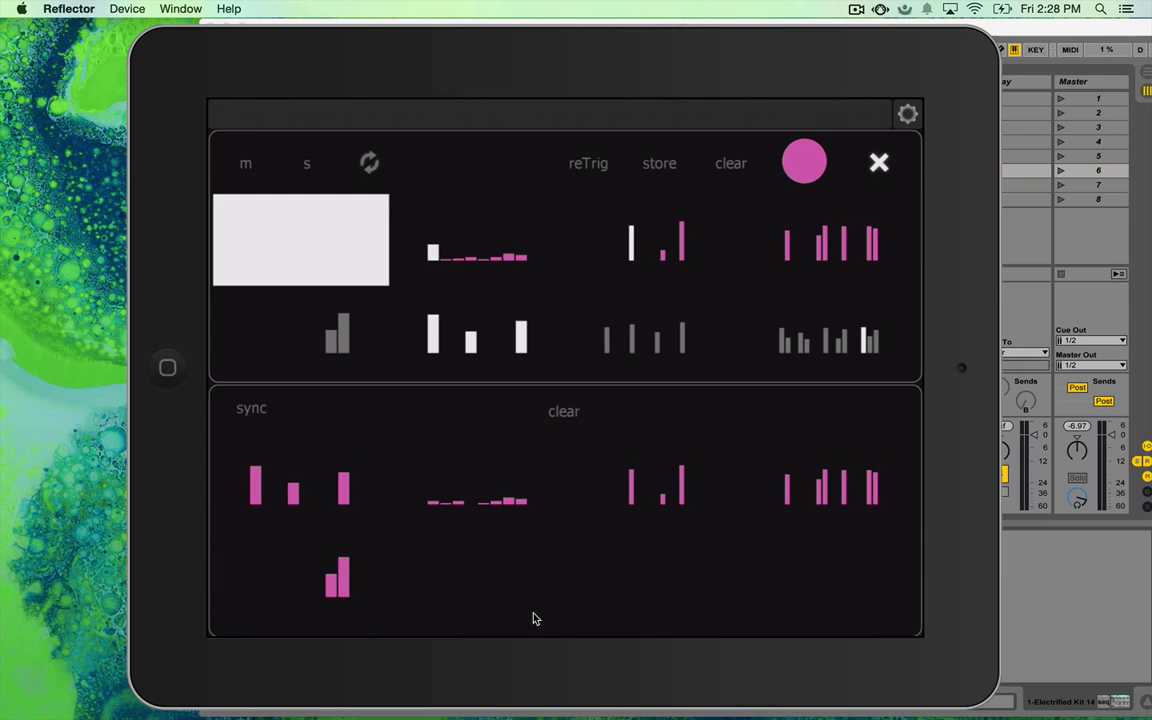
left_click(502, 596)
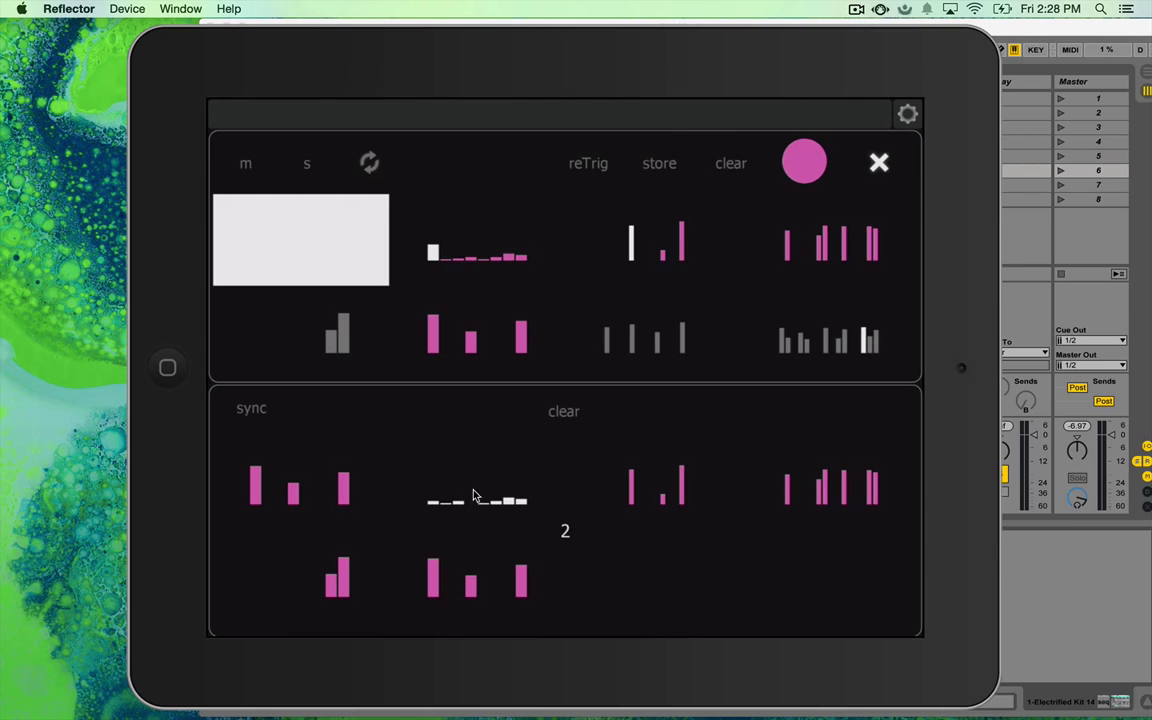
left_click(470, 355)
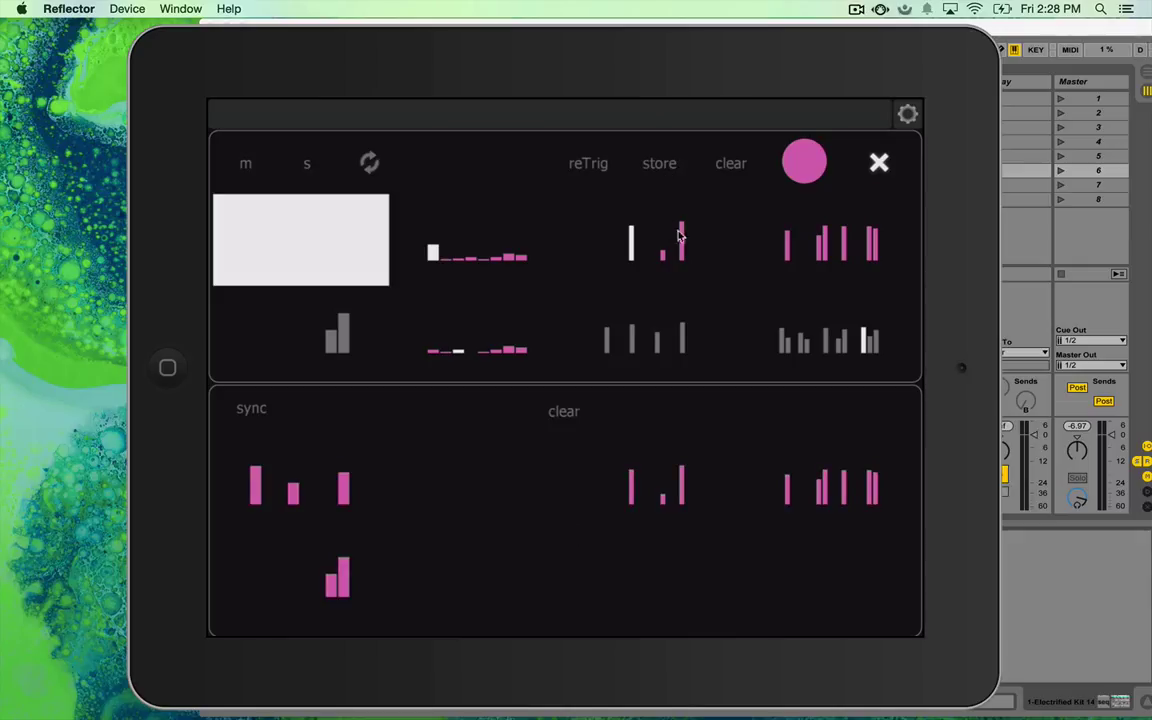
Step: Toggle the sequence clear mode on and off, and return from the stored patterns to the step editor
left_click(731, 162)
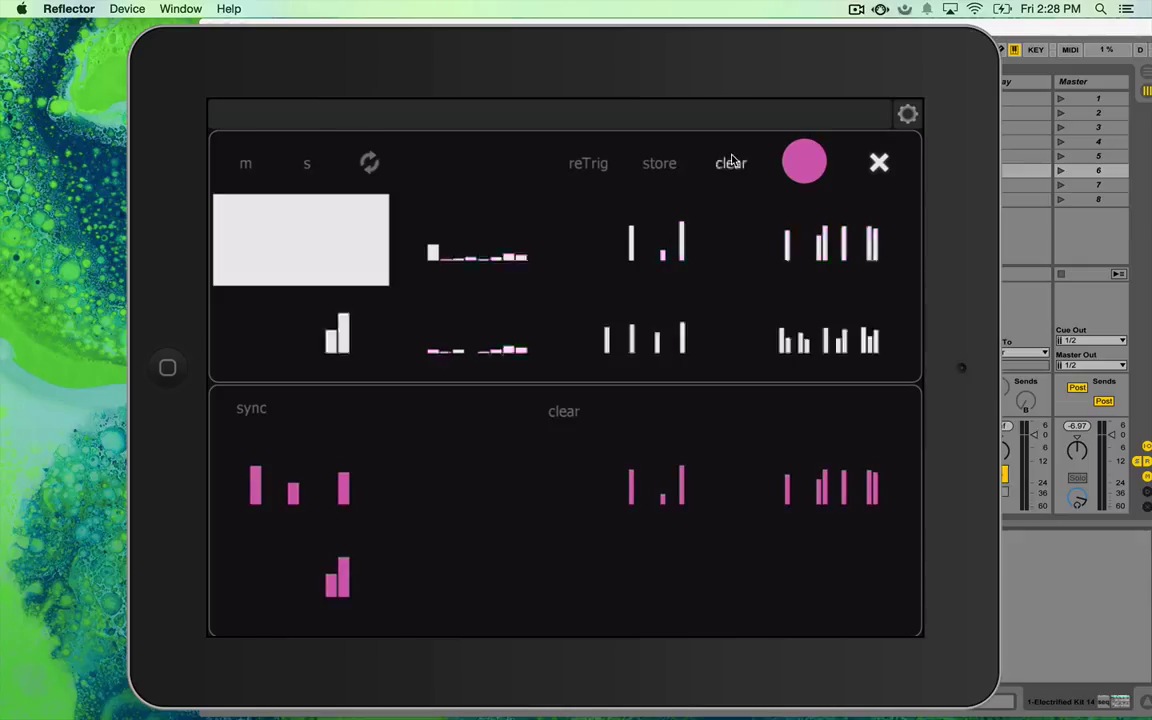
left_click(731, 162)
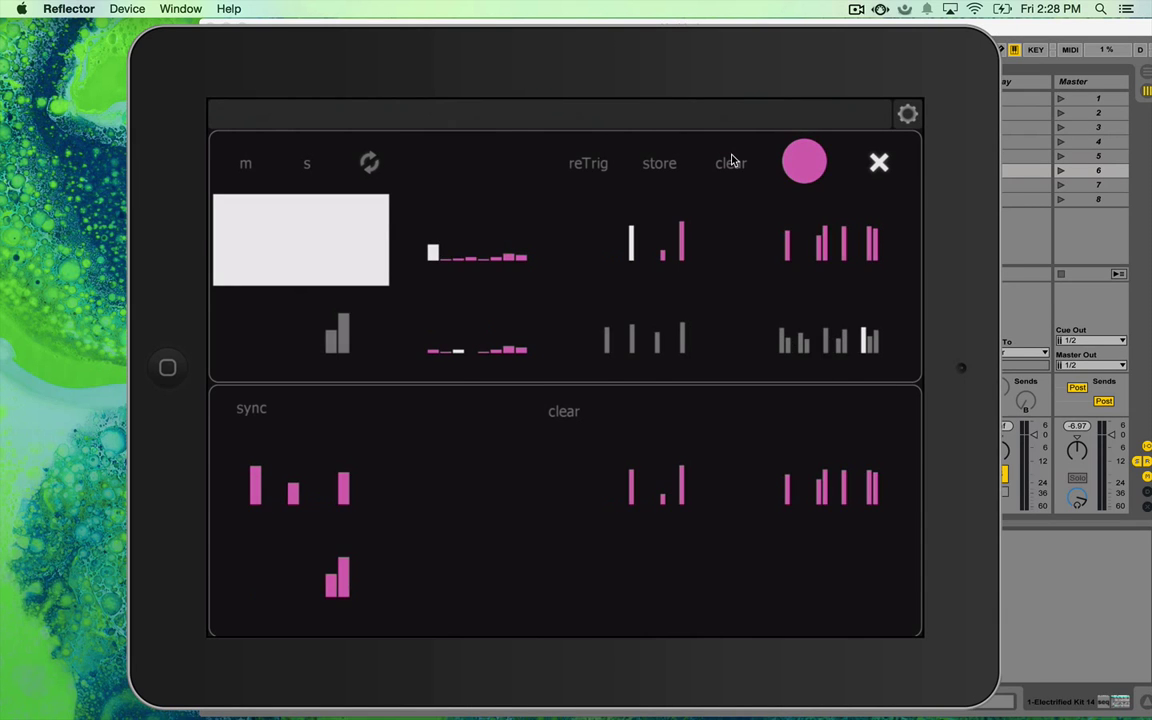
left_click(830, 173)
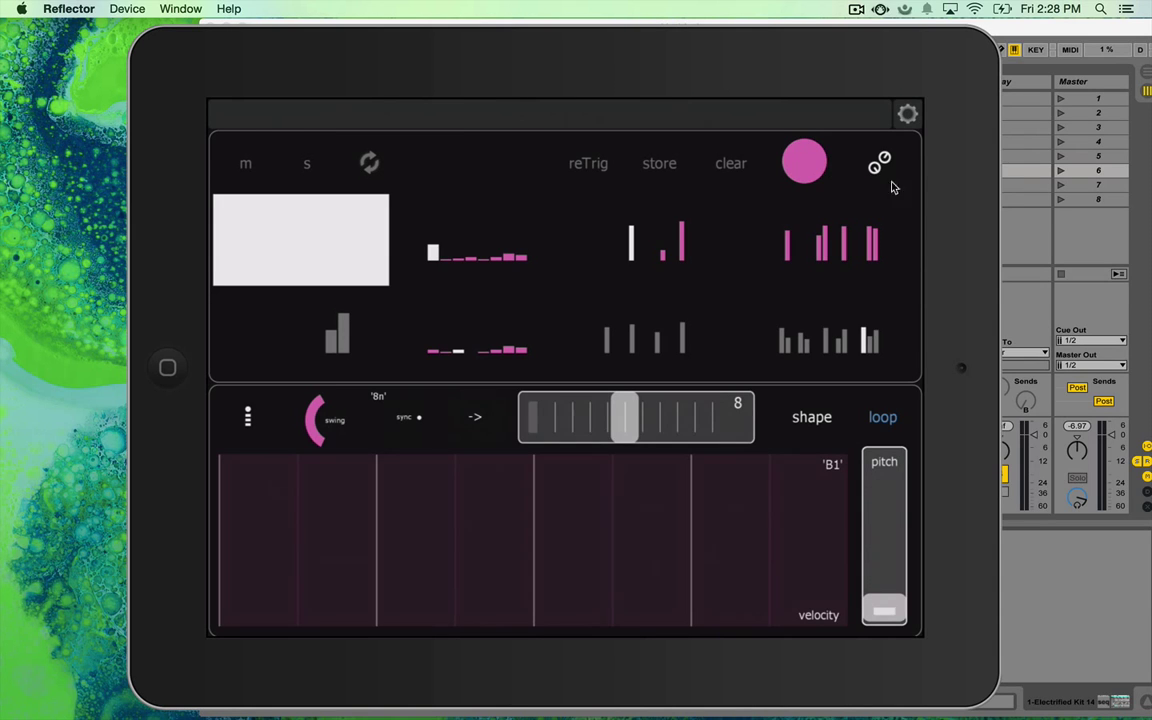
left_click(876, 166)
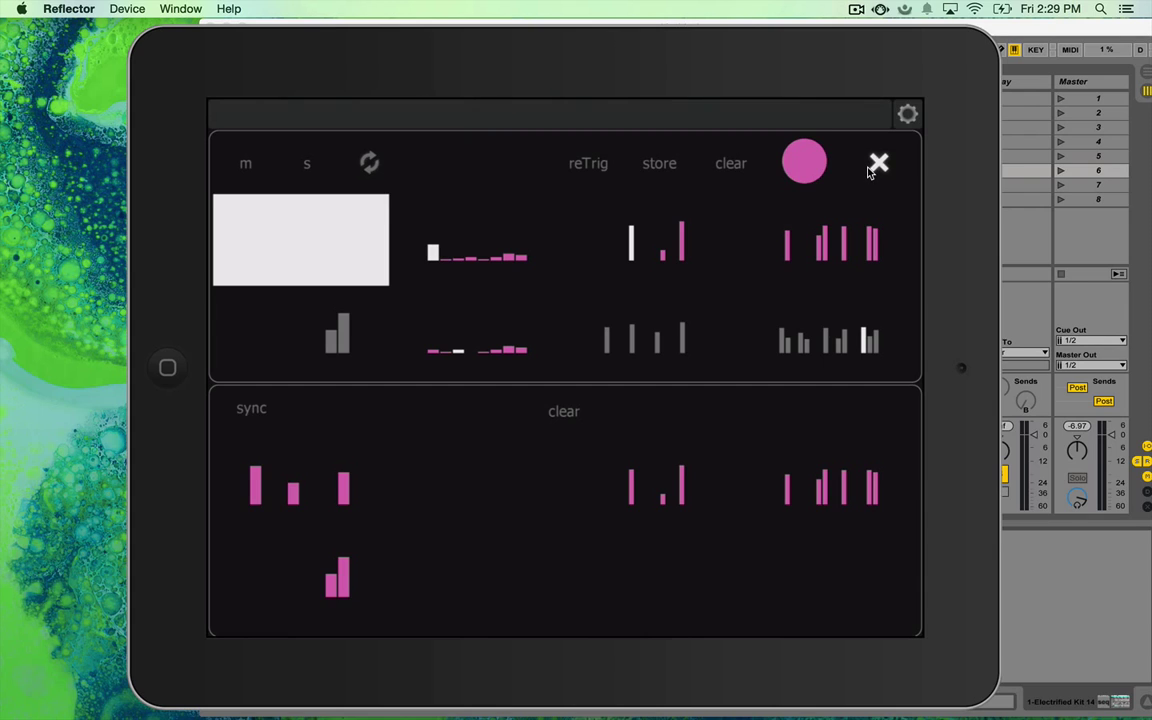
left_click(871, 169)
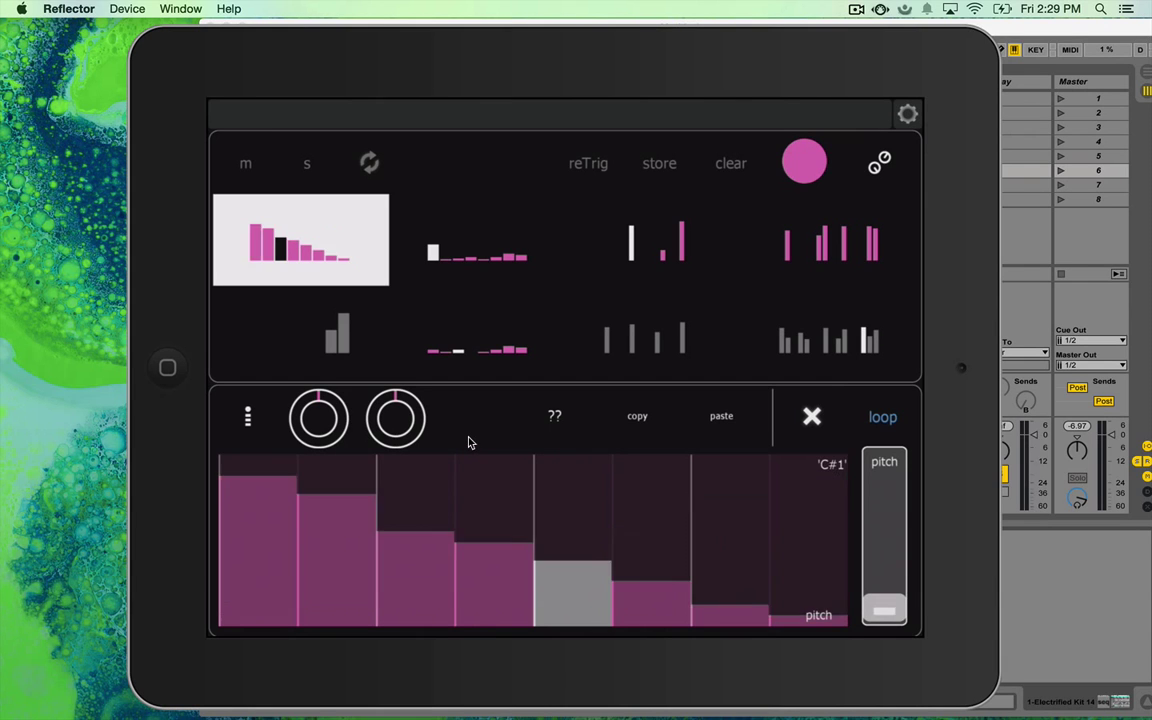
Step: Randomize the first sequence's pitch steps several times, and use the shape controls to rotate the pattern and shift it up
left_click(570, 431)
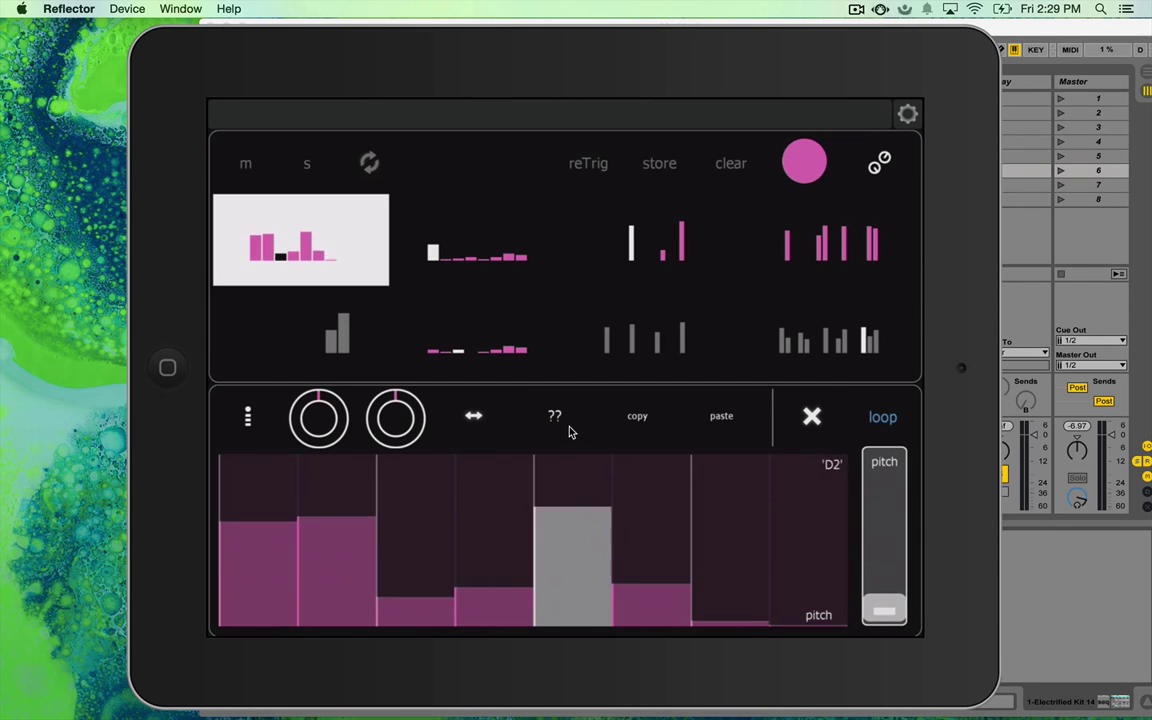
left_click(570, 431)
left_click(570, 431)
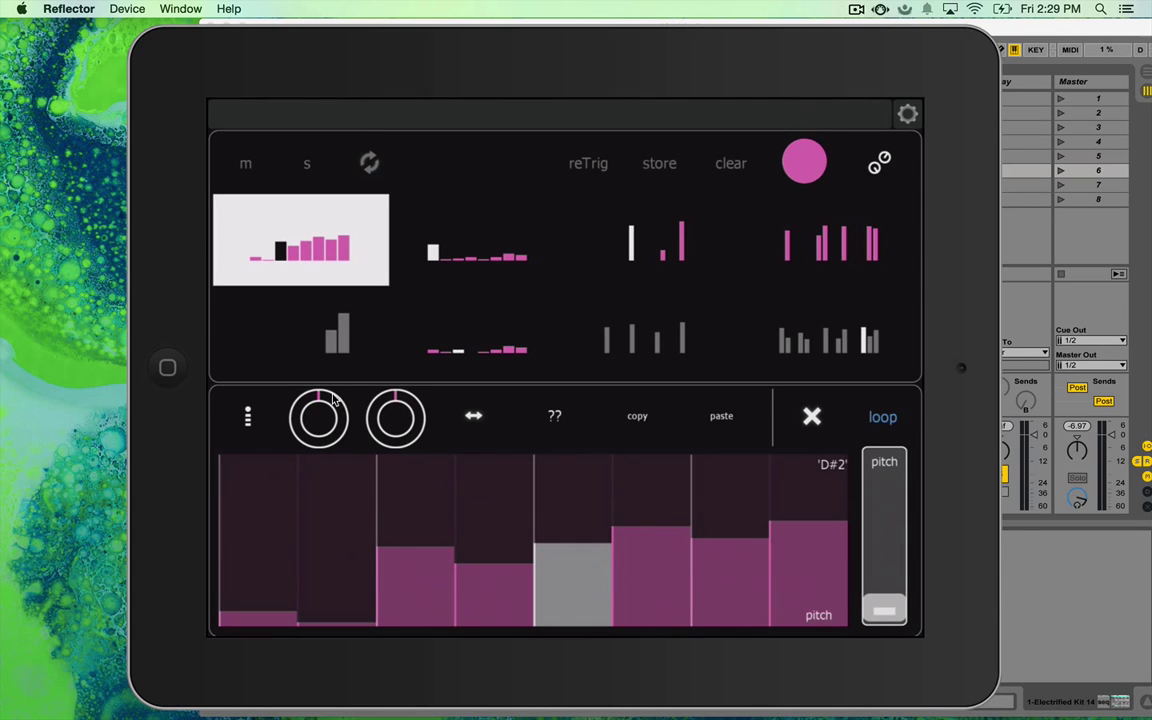
left_click_drag(334, 400, 332, 401)
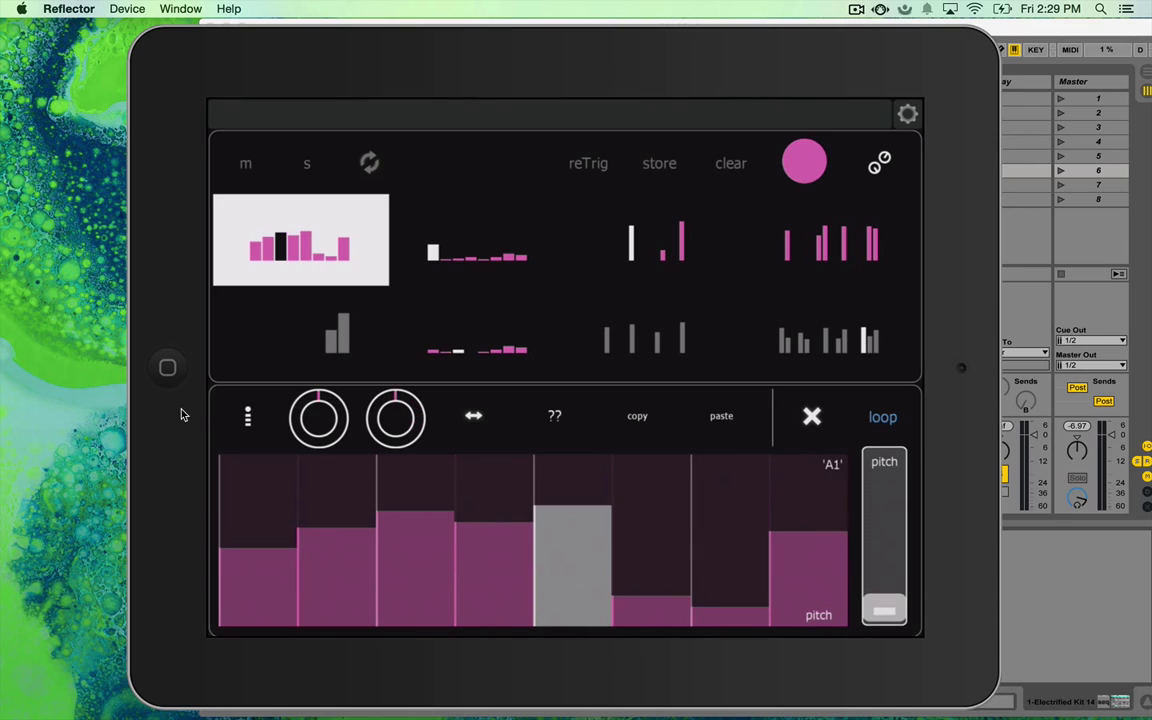
Step: Review the first sequence's pitch range and scale settings and its playback direction options, leaving the direction forward
left_click(248, 416)
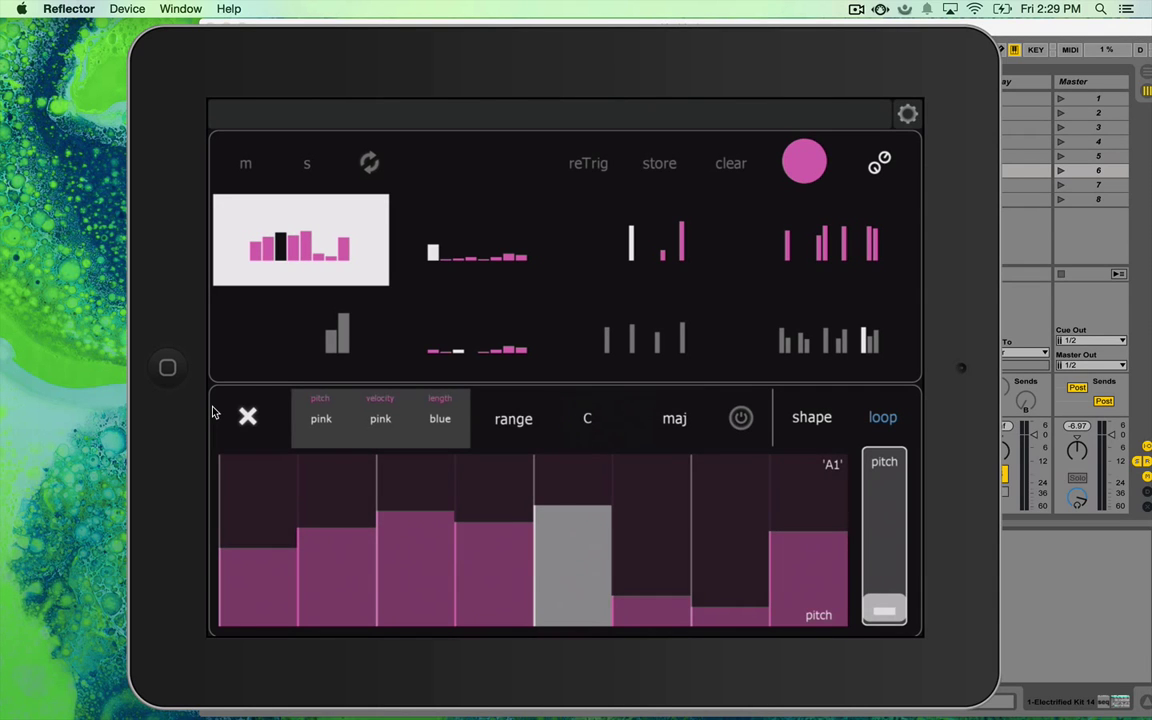
left_click(248, 416)
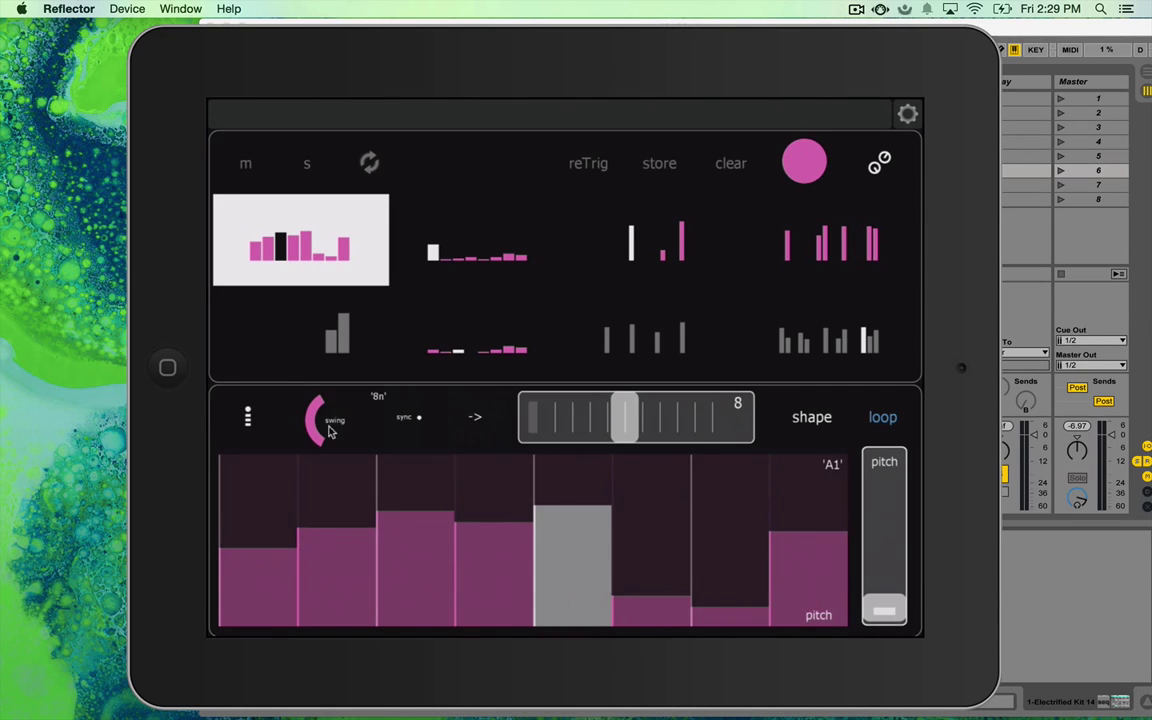
left_click(462, 436)
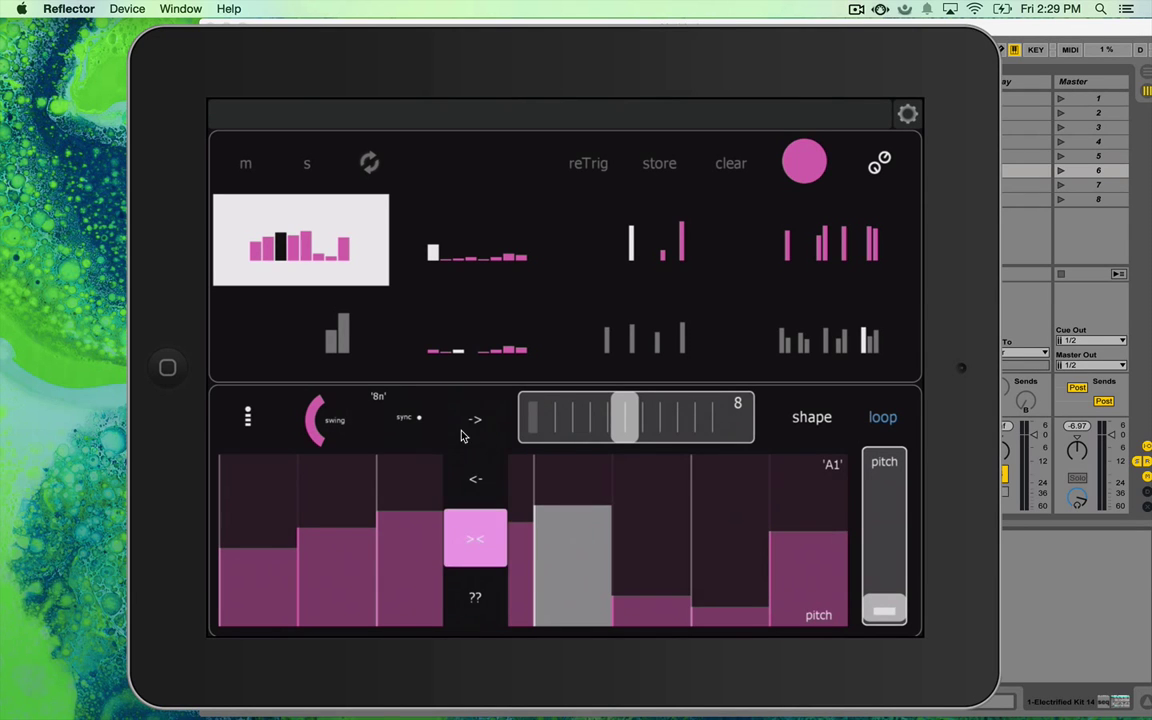
left_click(463, 436)
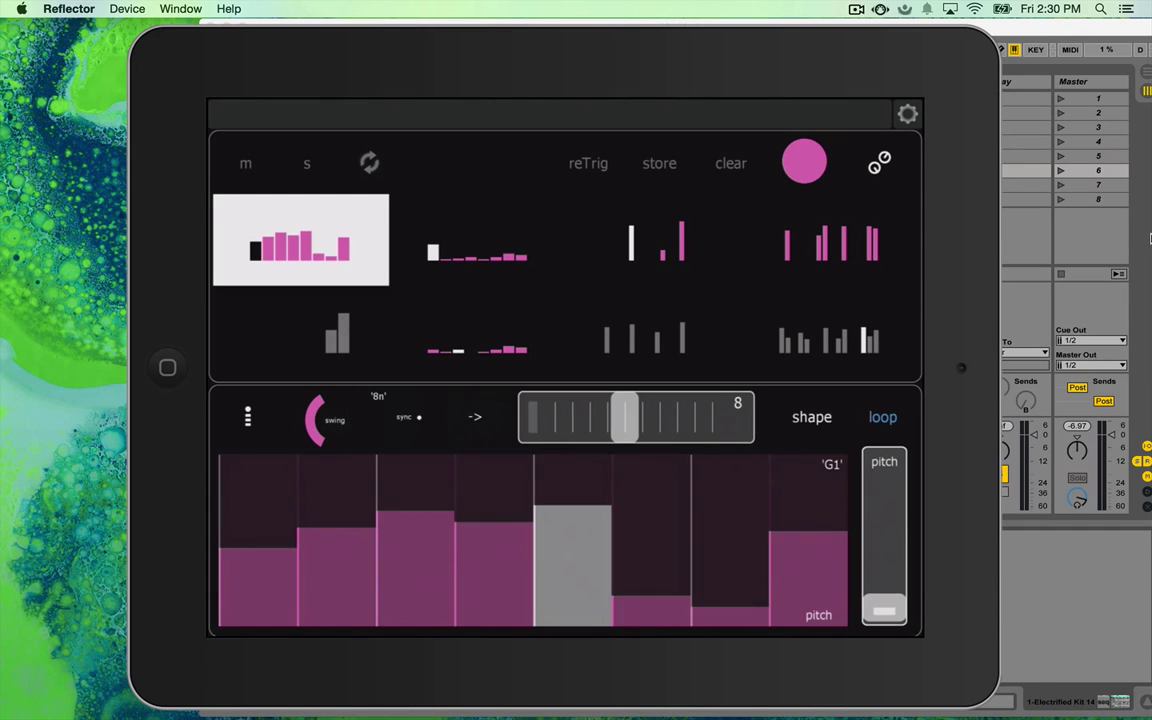
Step: Switch to Live, start and stop playback to hear the sequences, and return to the mirrored iPad
left_click(1049, 30)
key("space")
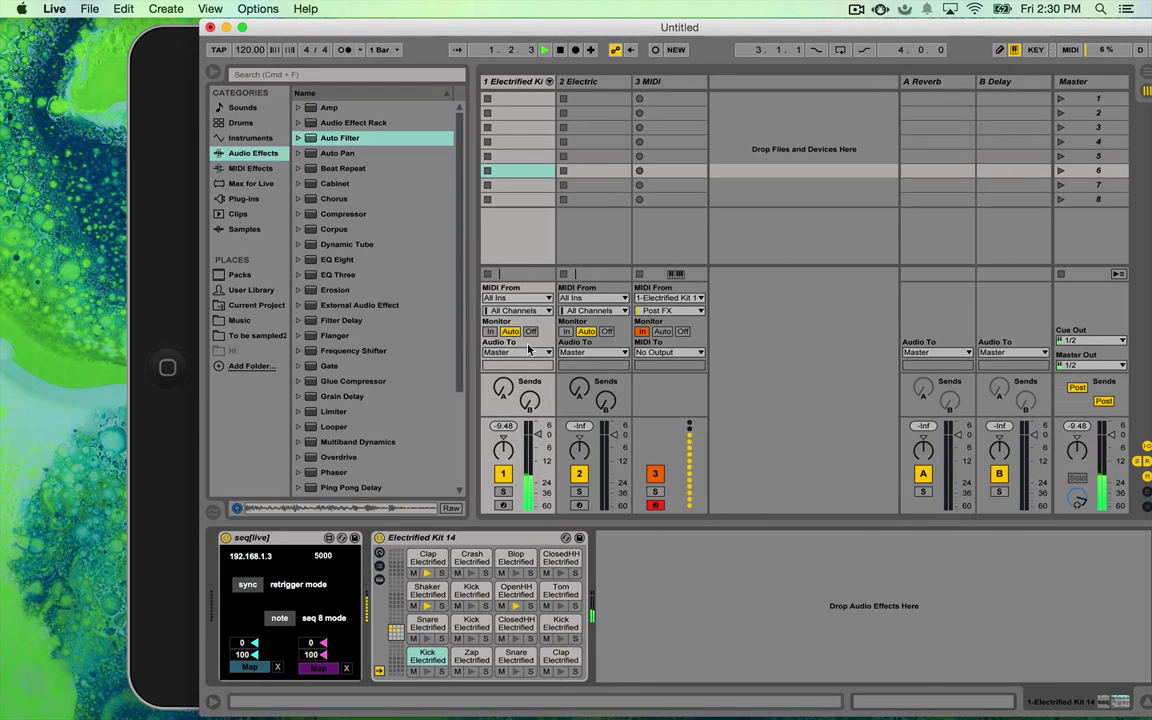
key("space")
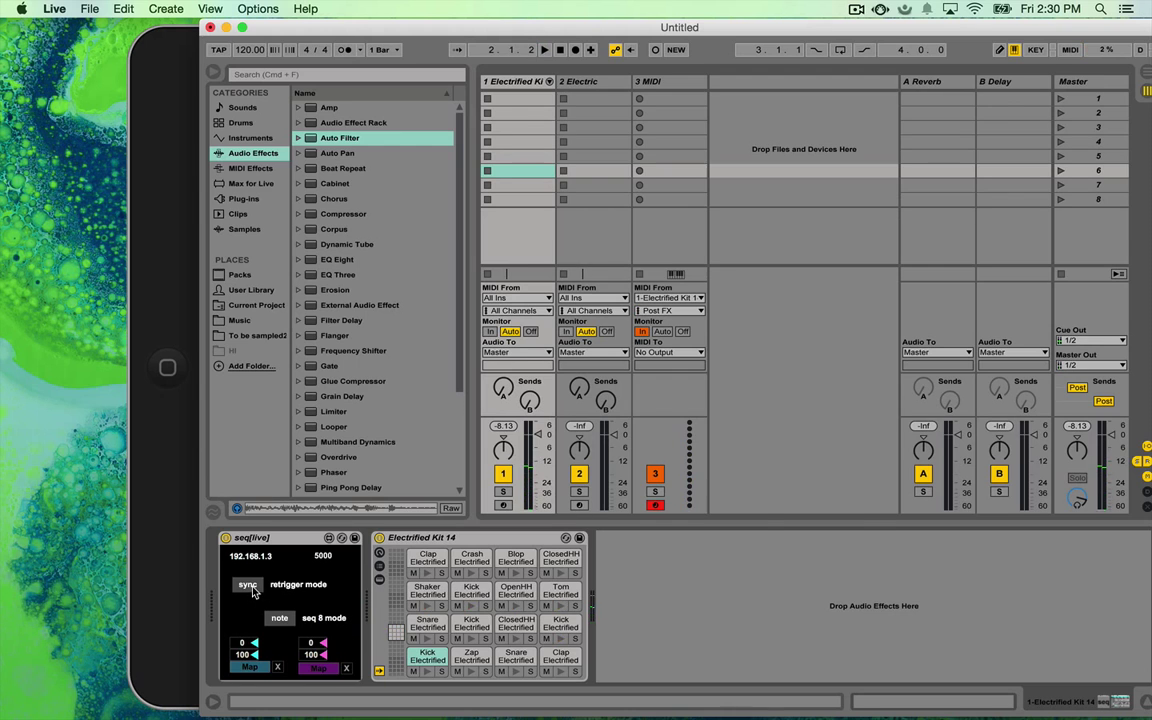
left_click(173, 537)
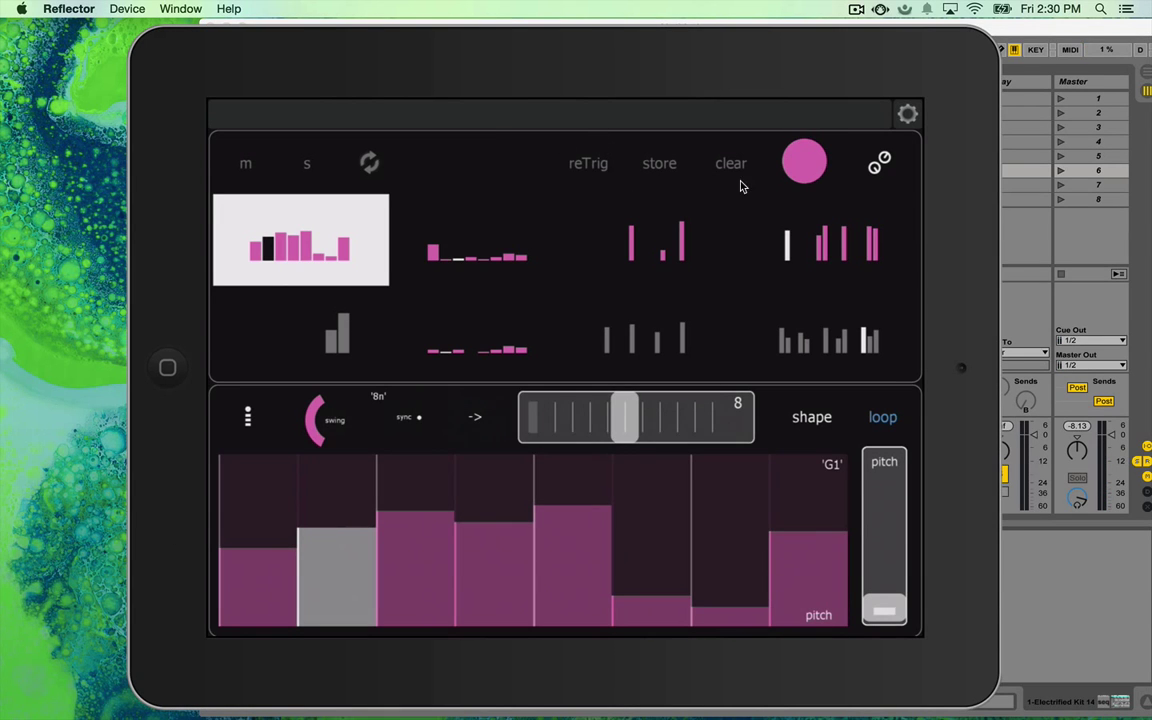
Step: Switch to Live, set the seq[live] retrigger mode to free, and retrigger the sequences on the mirrored iPad
left_click(1048, 38)
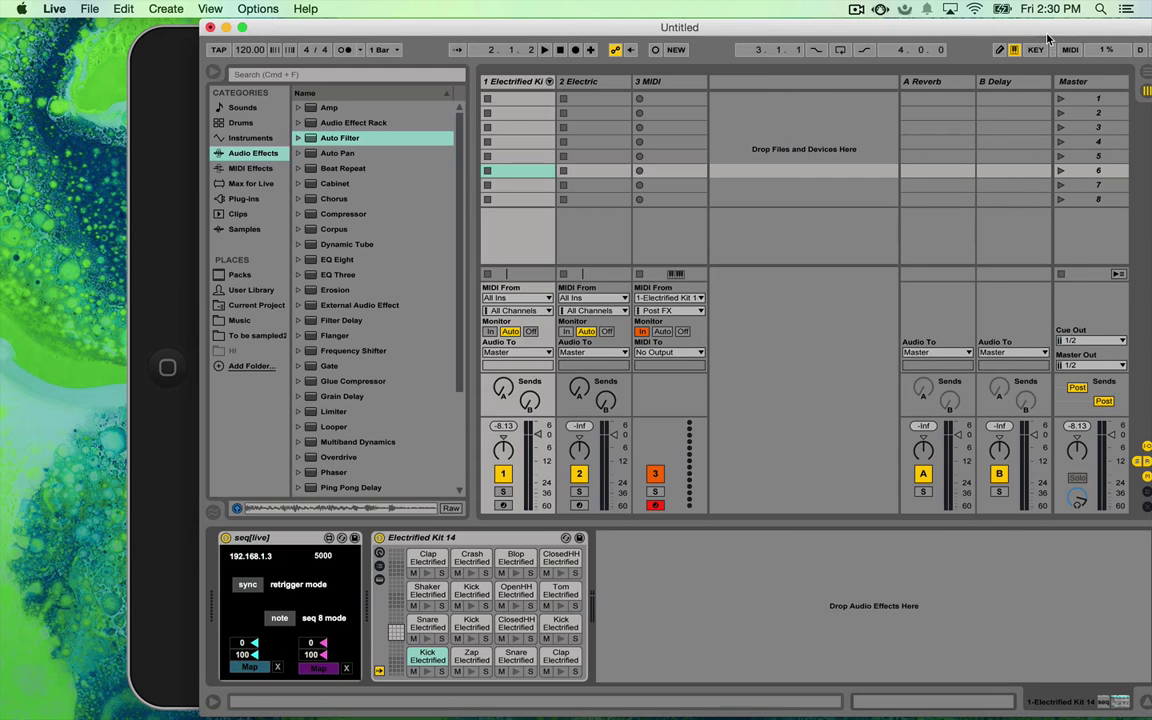
left_click(249, 586)
left_click(250, 586)
left_click(175, 532)
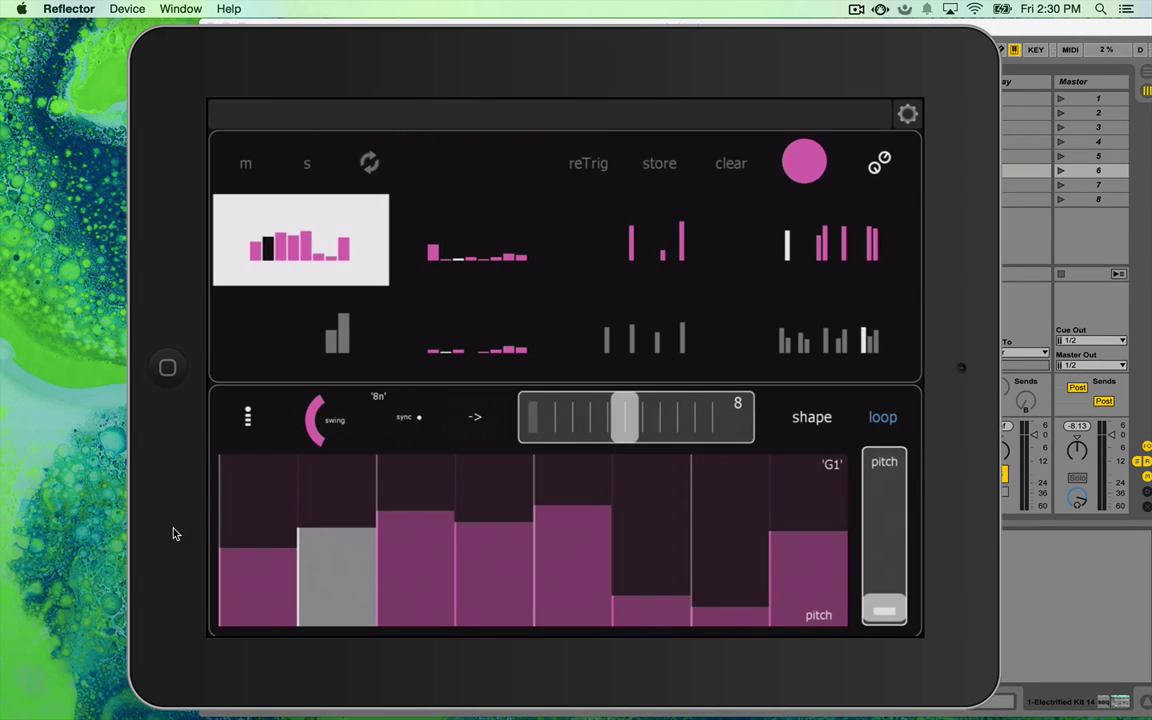
left_click(592, 166)
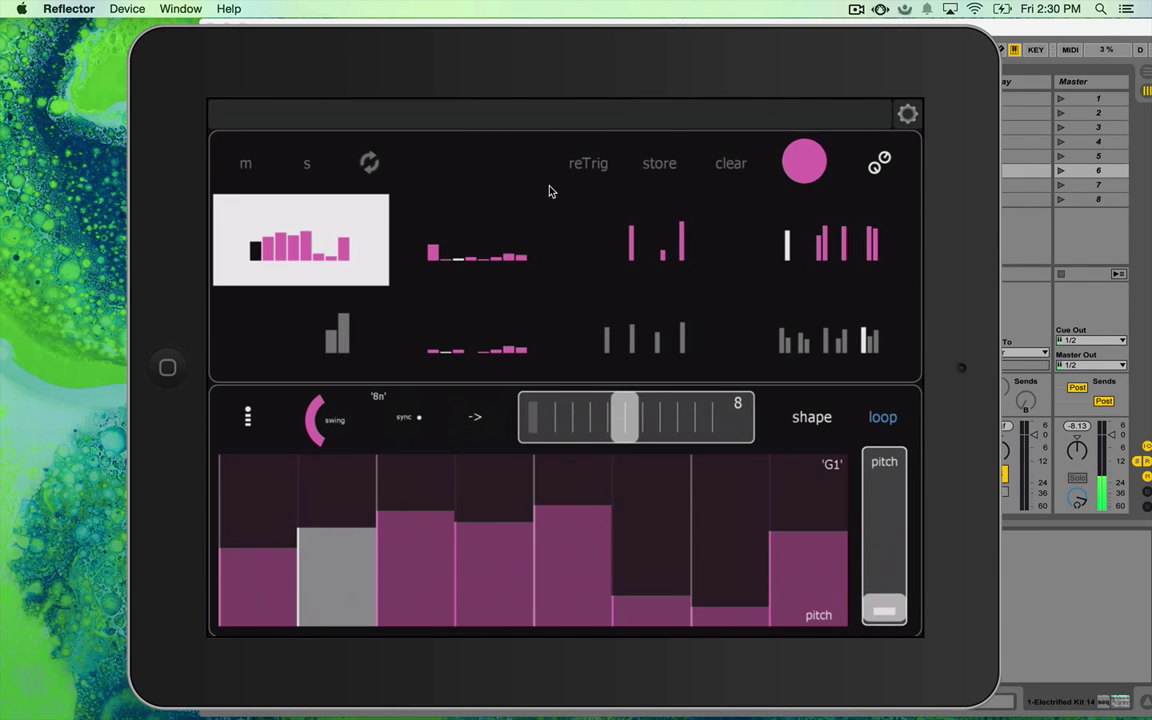
Step: Switch to Live, return the seq[live] retrigger mode to sync, and go back to the mirrored iPad
key("super+Tab")
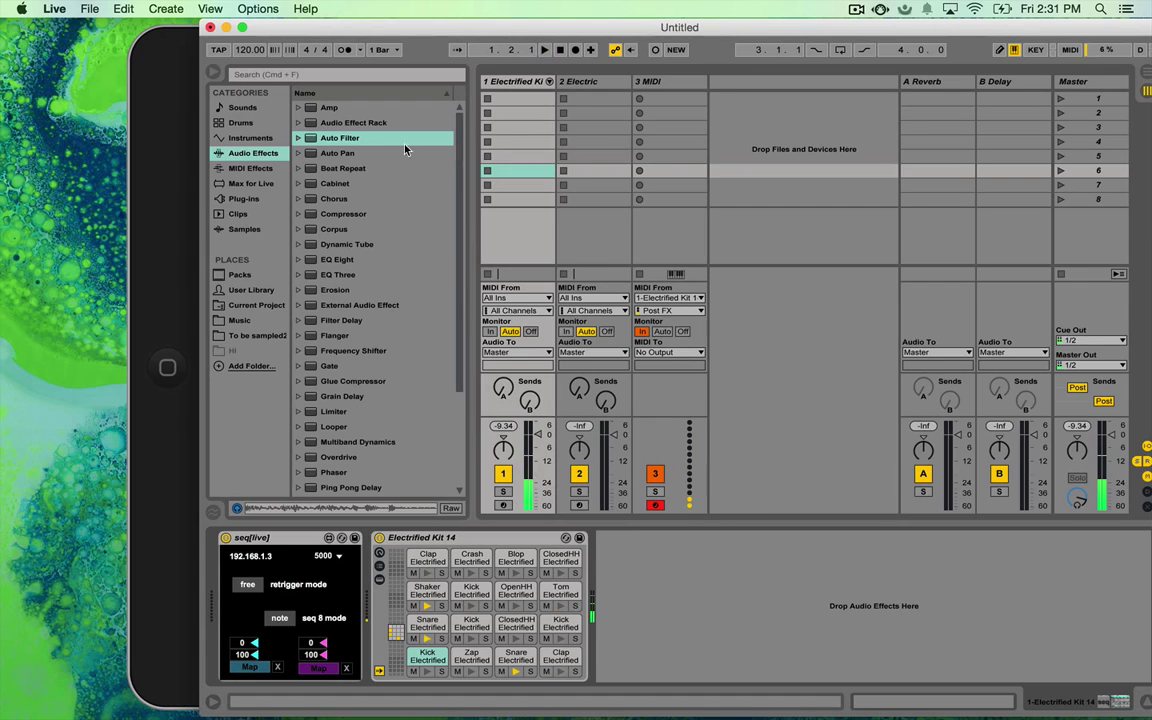
left_click(167, 144)
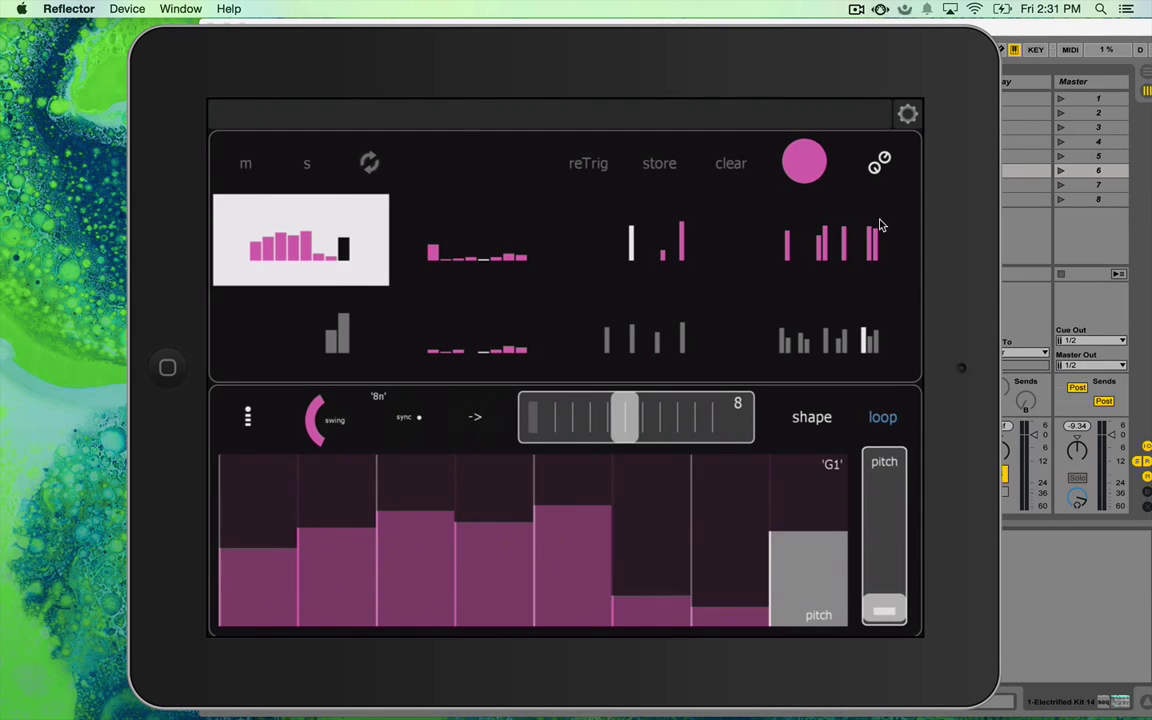
left_click(922, 26)
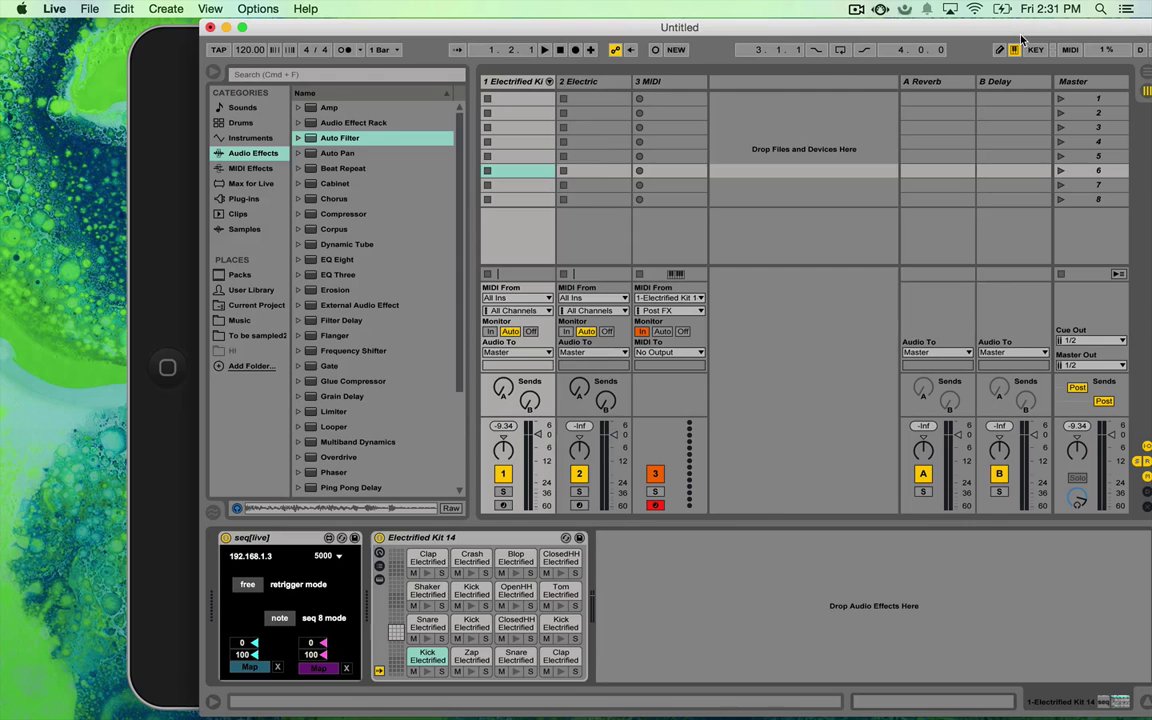
left_click(246, 586)
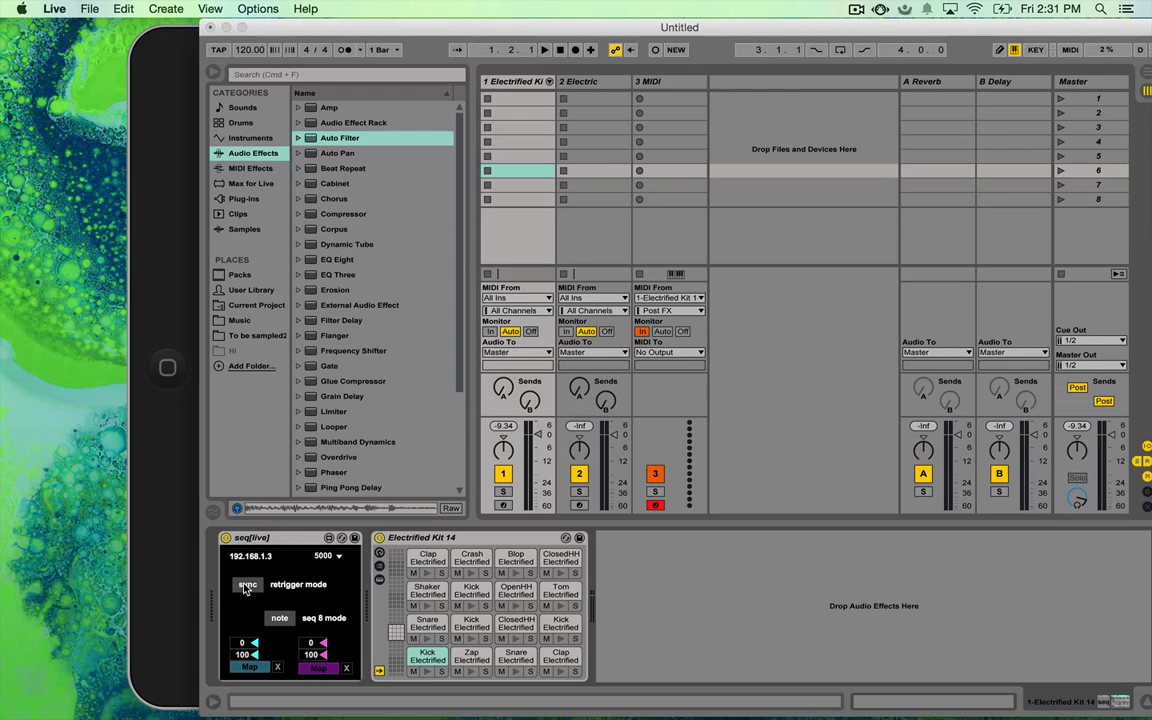
left_click(146, 540)
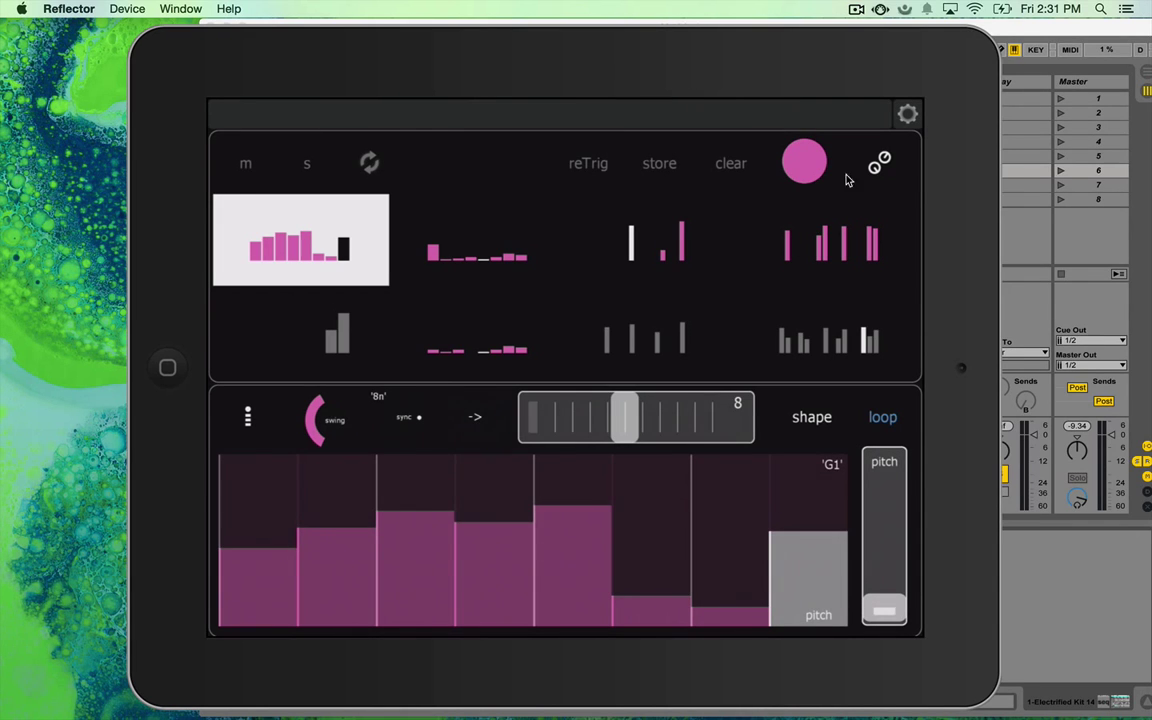
Step: Switch to Live, move the seq[live] device from the drum track to the 2 Electric track, and start playback
left_click(1025, 27)
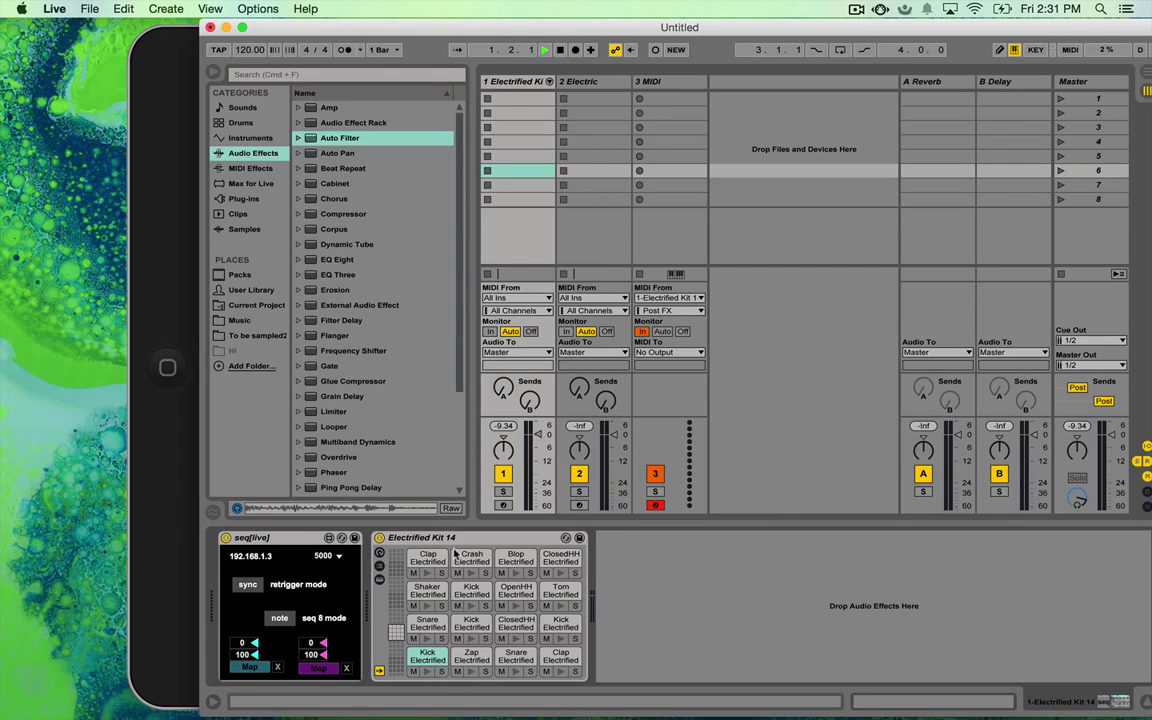
key("space")
key("space")
left_click_drag(257, 541, 607, 150)
left_click(595, 170)
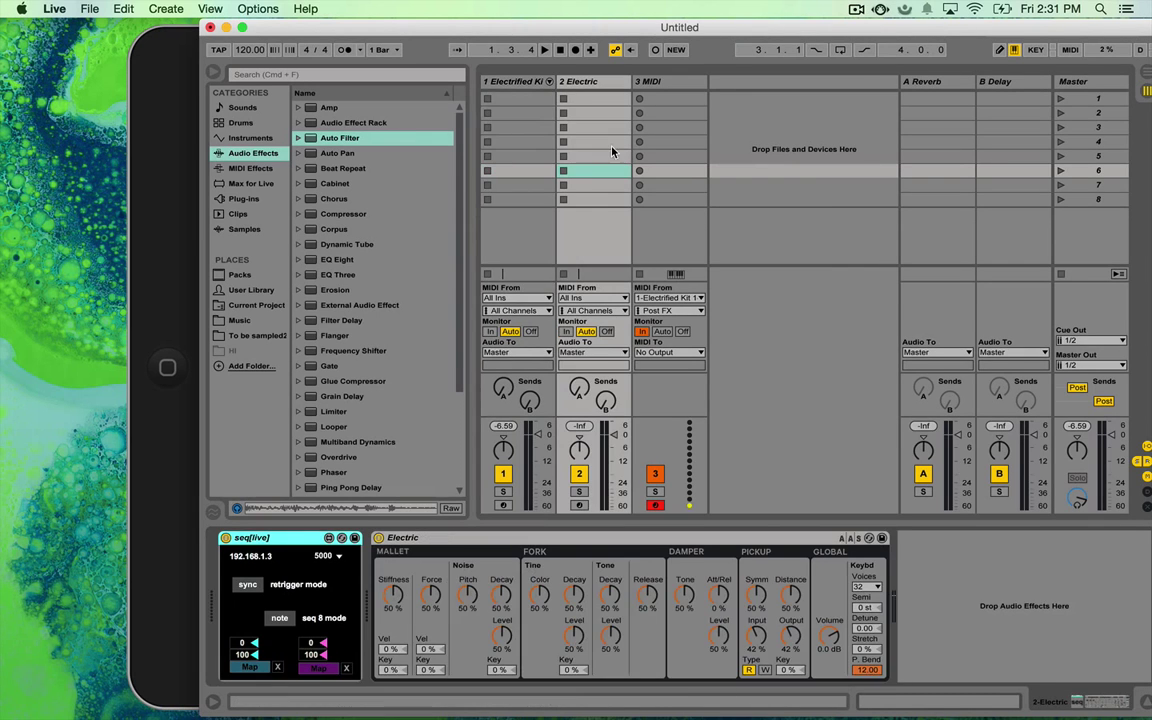
key("space")
Step: On the mirrored iPad, mute every sequence except the eighth and select the eighth sequence for editing
left_click(170, 597)
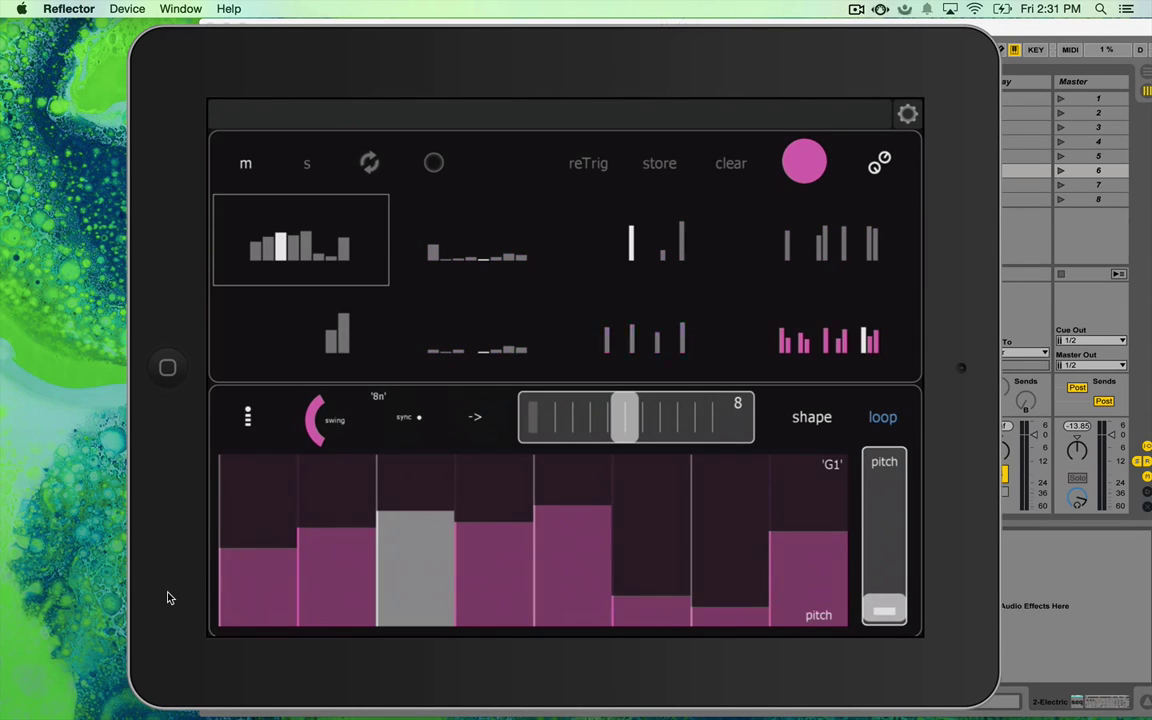
left_click(1112, 40)
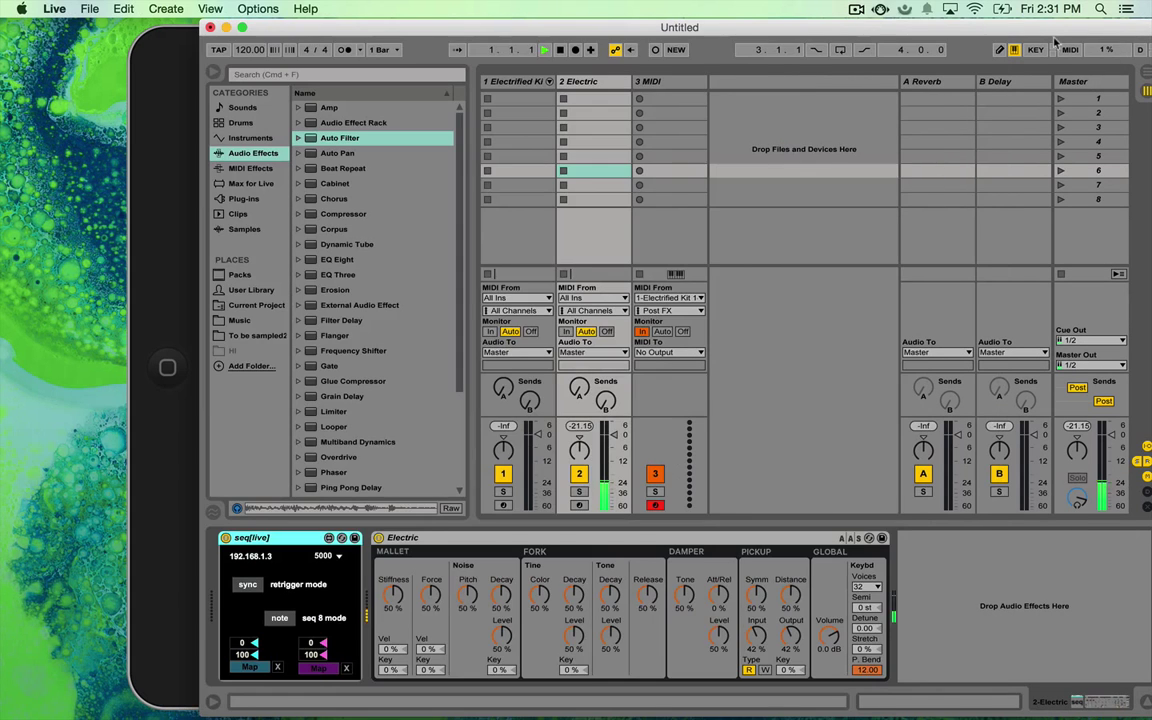
left_click(133, 186)
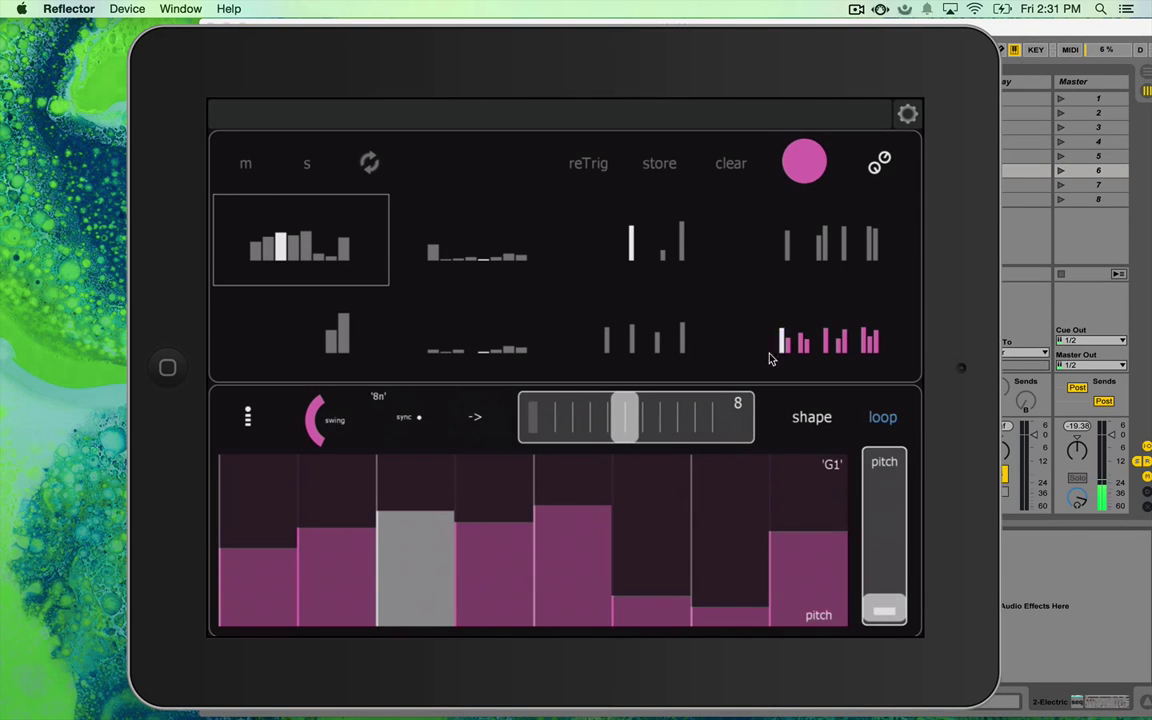
left_click(813, 326)
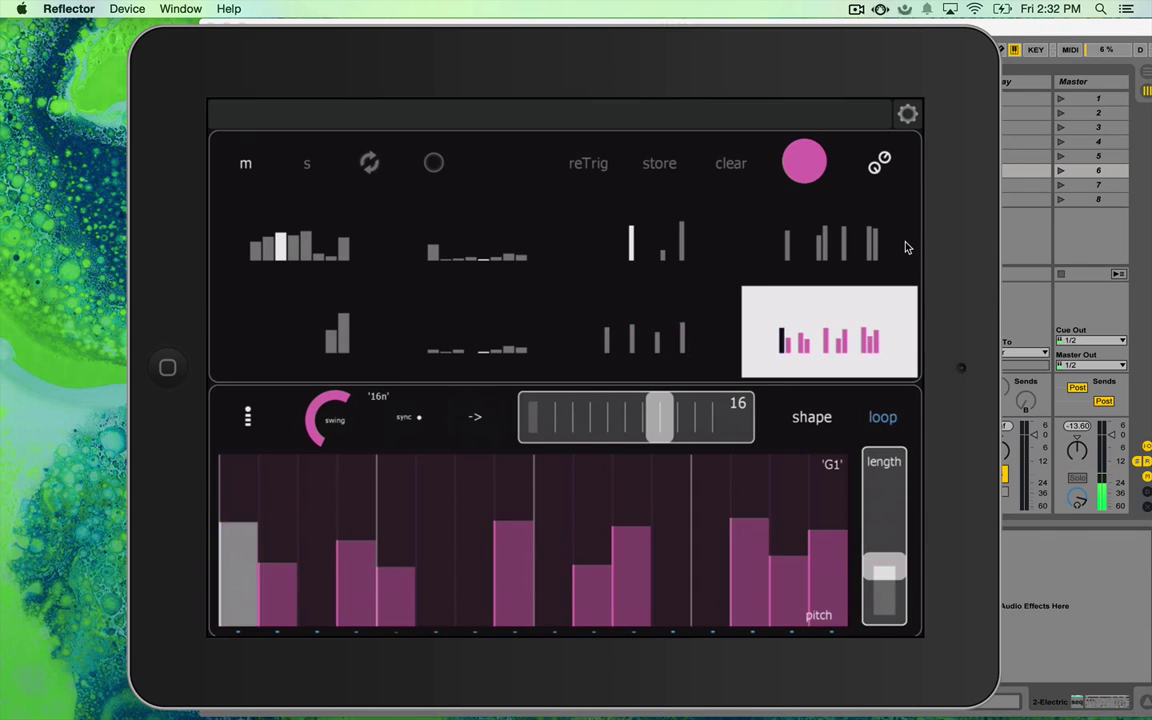
Step: Switch to Live, stop playback, move the seq[live] device back to the Electrified Kit track, and test its playback
left_click(1035, 33)
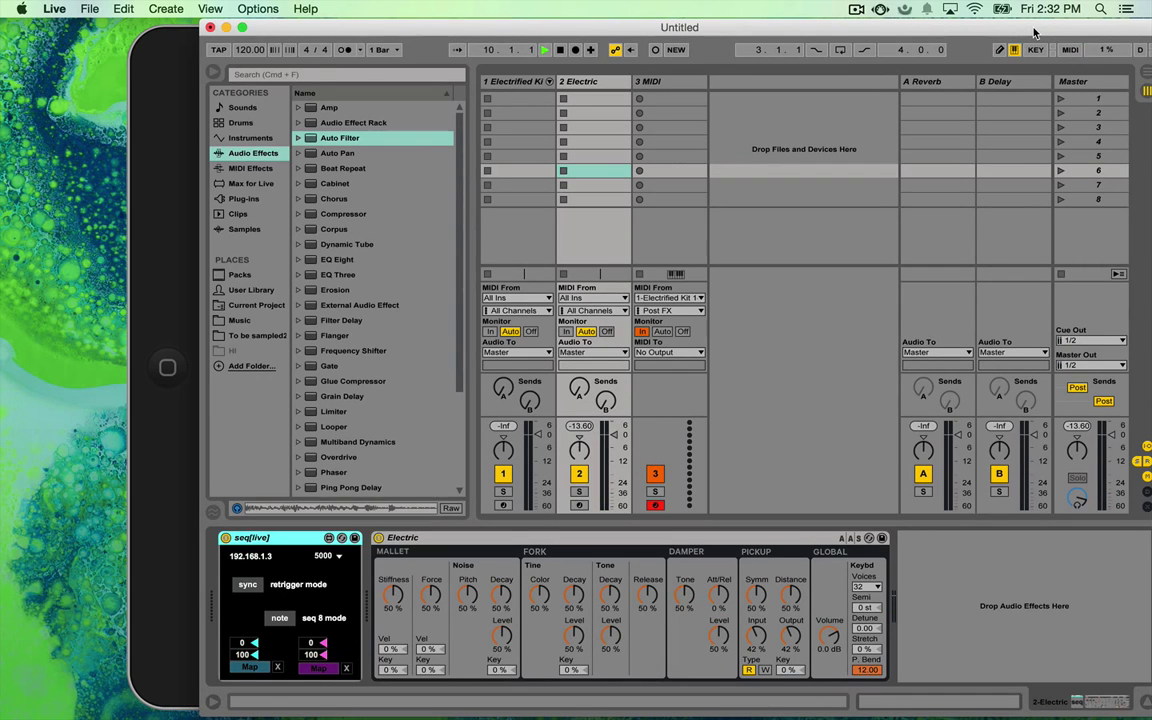
key("space")
left_click_drag(263, 538, 664, 222)
left_click(506, 171)
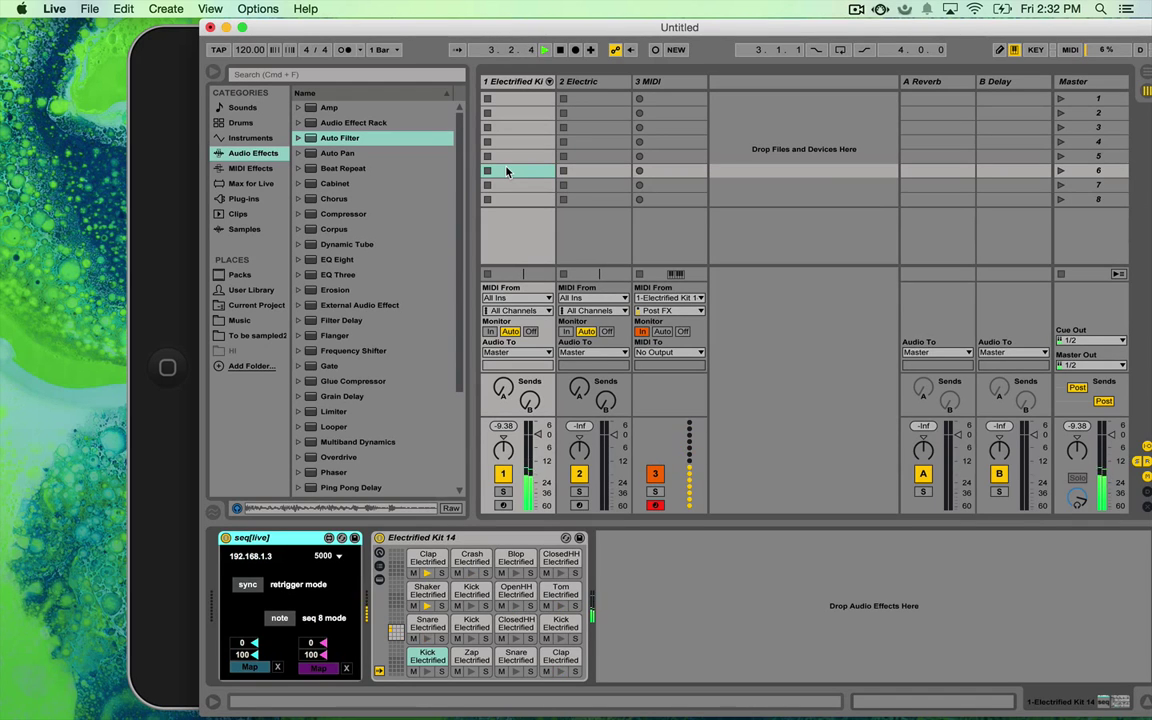
key("space")
Step: Start playback and record the incoming sequencer notes into a clip in the fifth slot of the 3 MIDI track
left_click(671, 84)
left_click(520, 156)
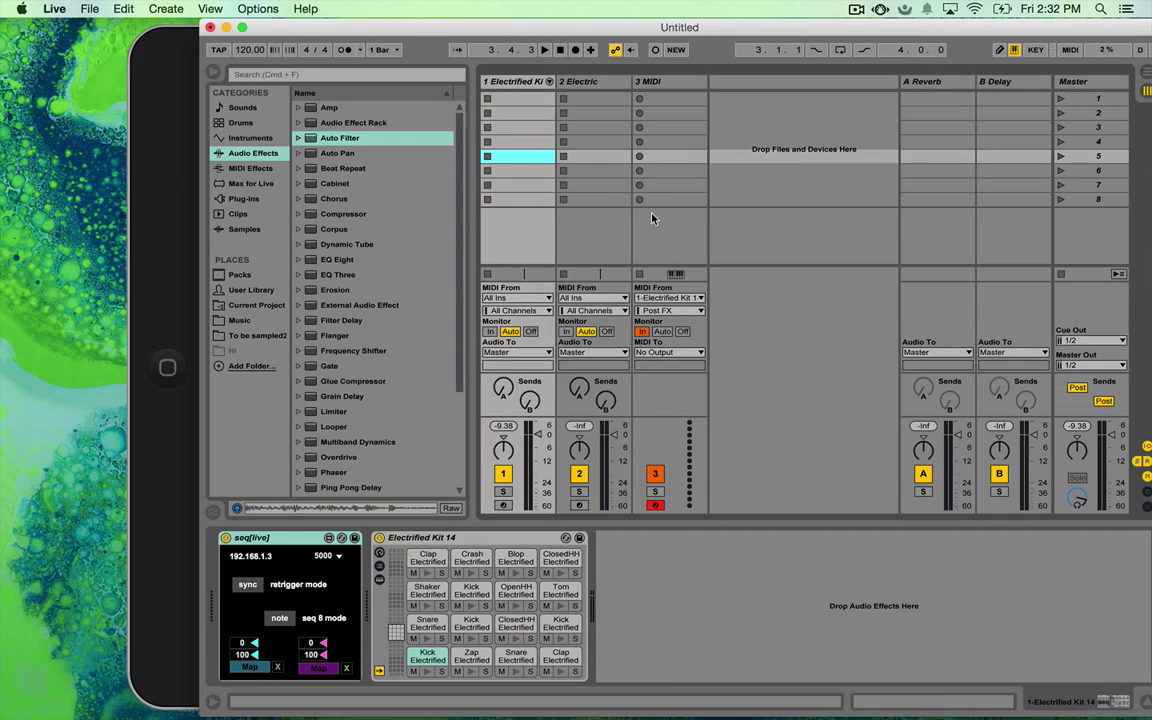
key("space")
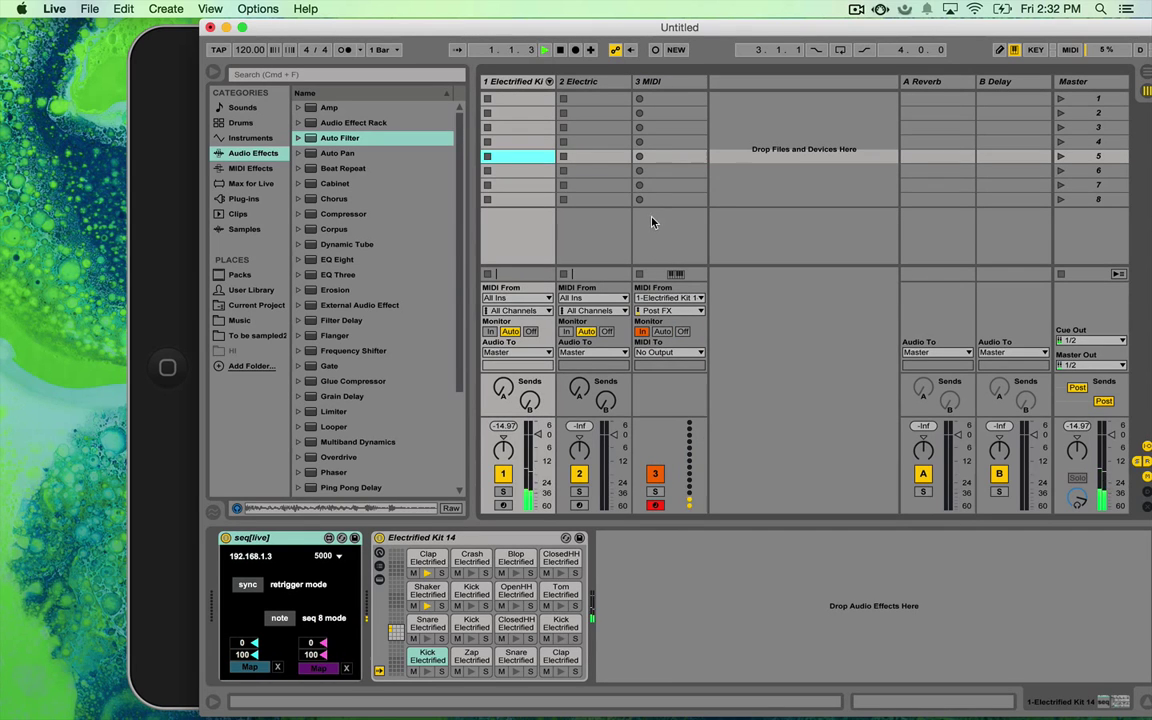
left_click(640, 156)
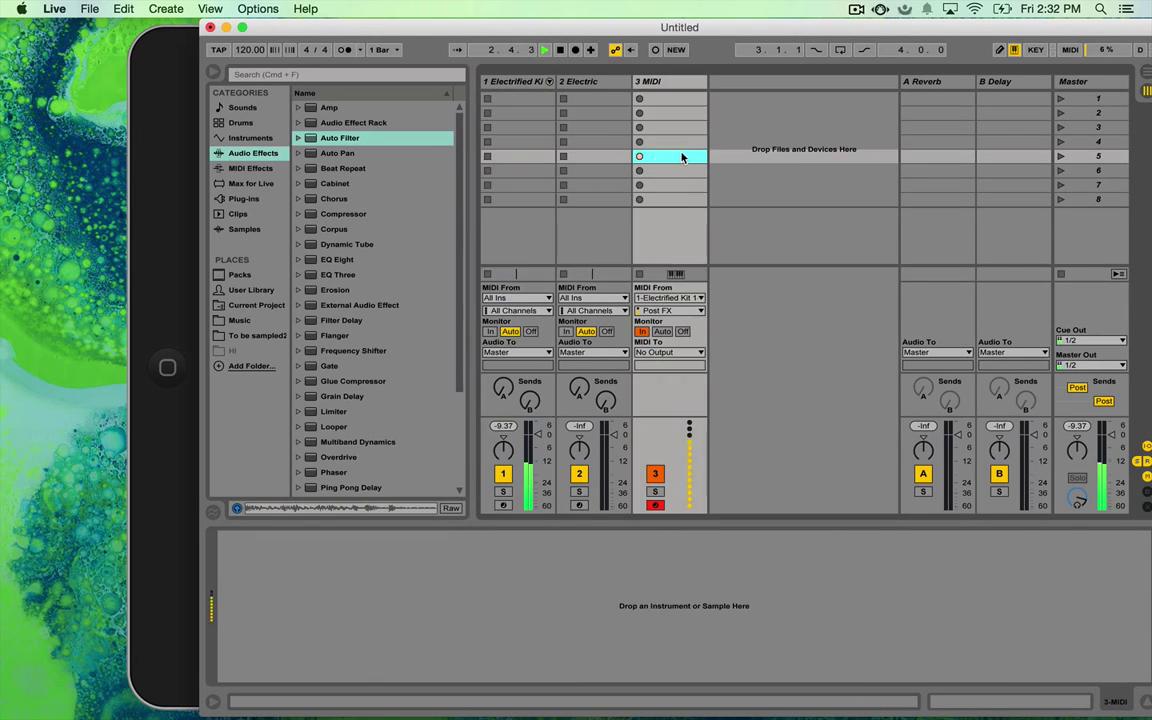
double_click(675, 158)
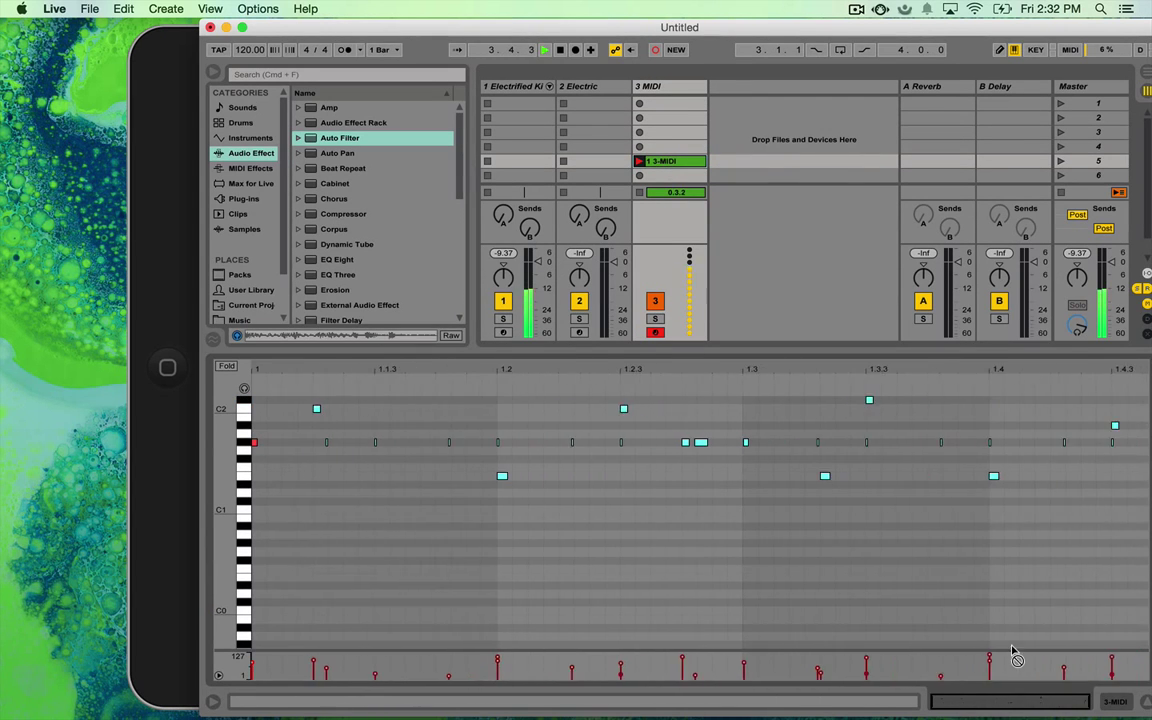
left_click(1122, 708)
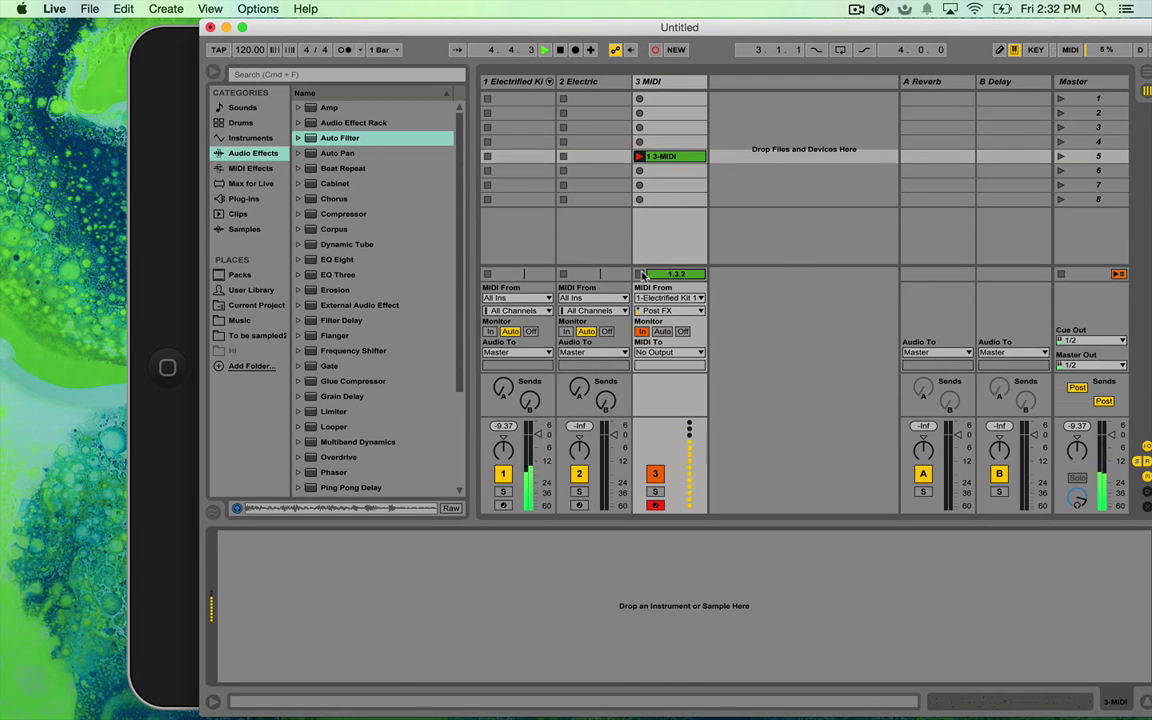
Step: Move the recorded 3-MIDI clip to the fifth slot of the Electrified Kit track and launch it
left_click(665, 156)
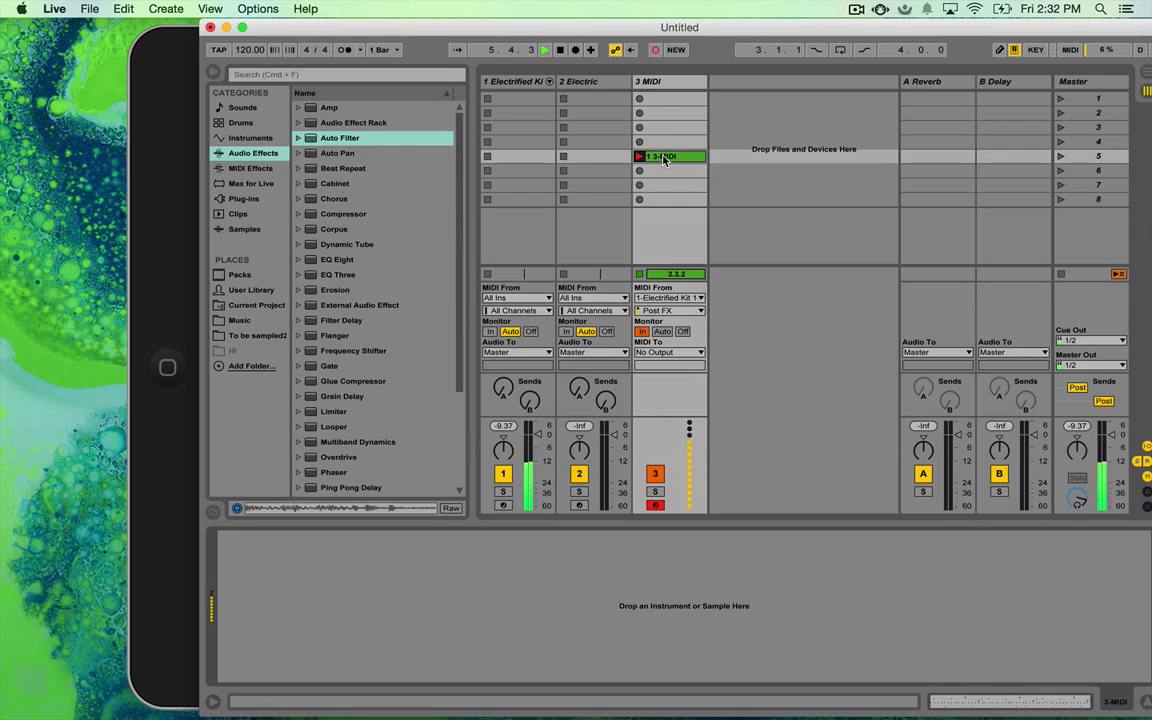
left_click_drag(663, 158, 487, 160)
left_click(488, 158)
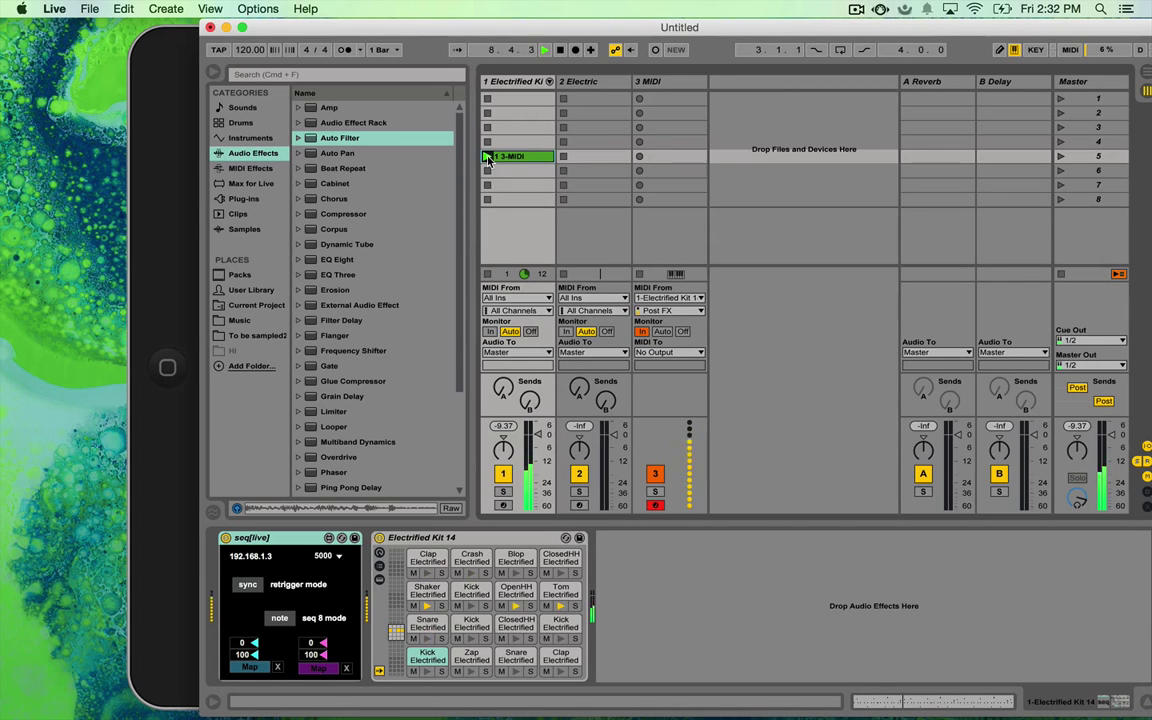
Step: Check the sequences on the mirrored iPad, inspect the recorded clip's notes in Live, and return to the mirrored iPad
left_click(170, 191)
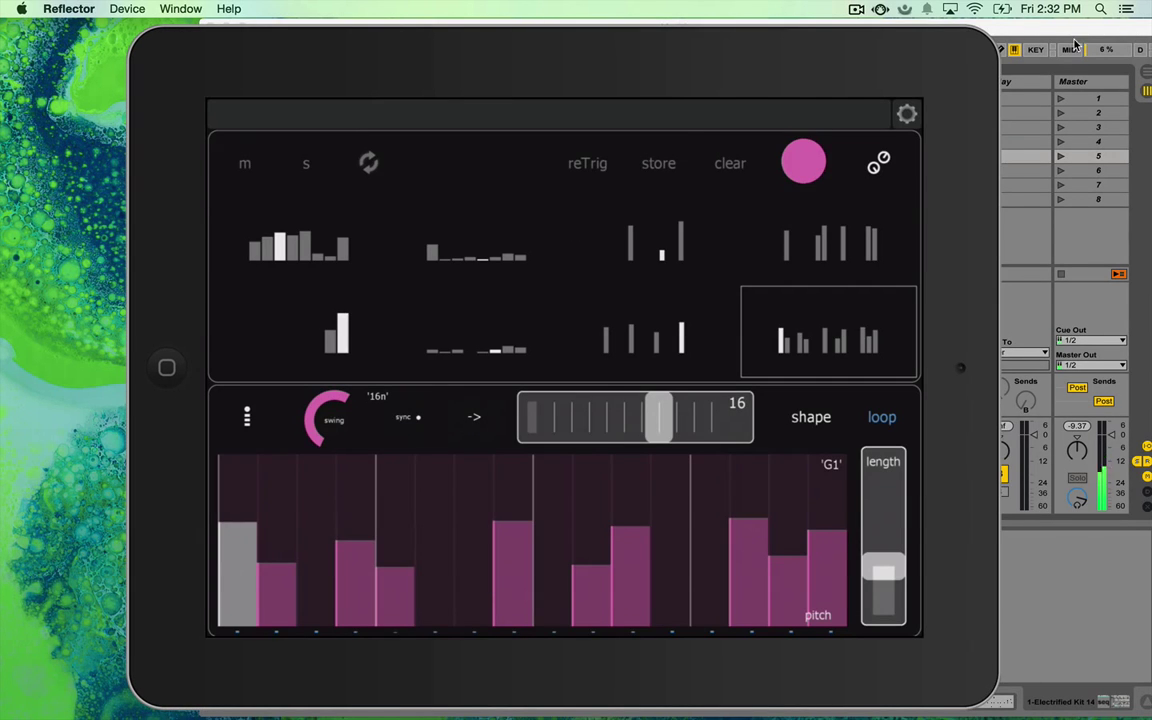
left_click(1028, 40)
key("shift+Tab")
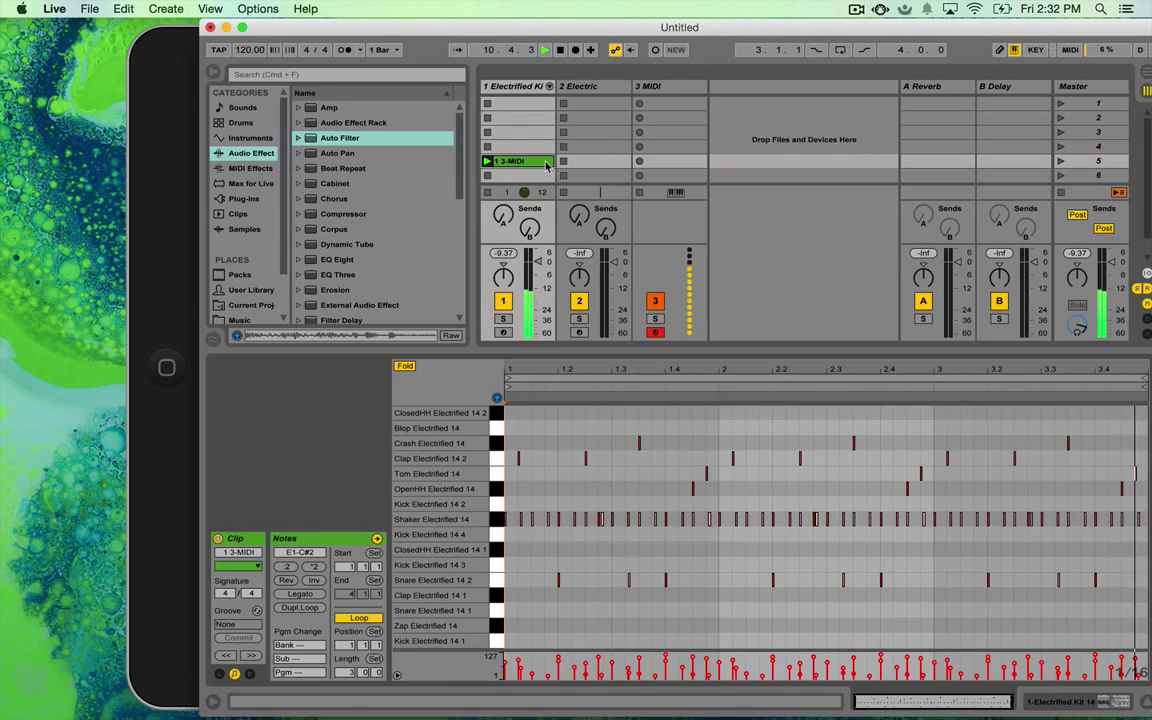
key("shift+Tab")
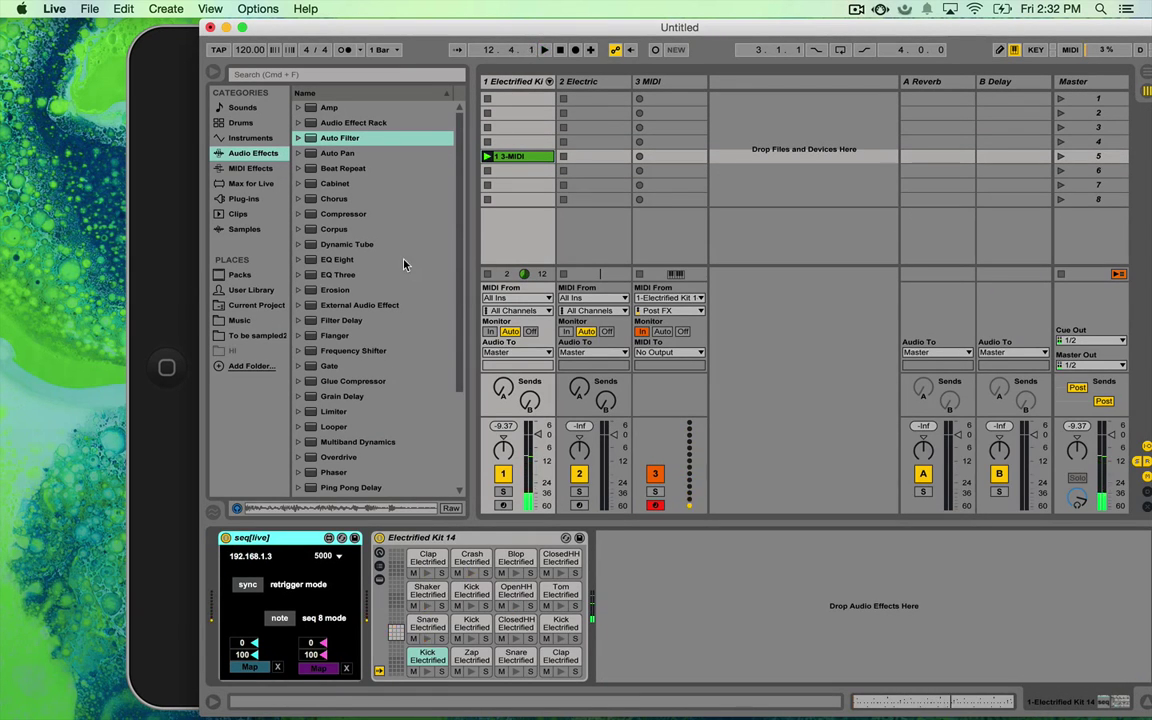
left_click(180, 229)
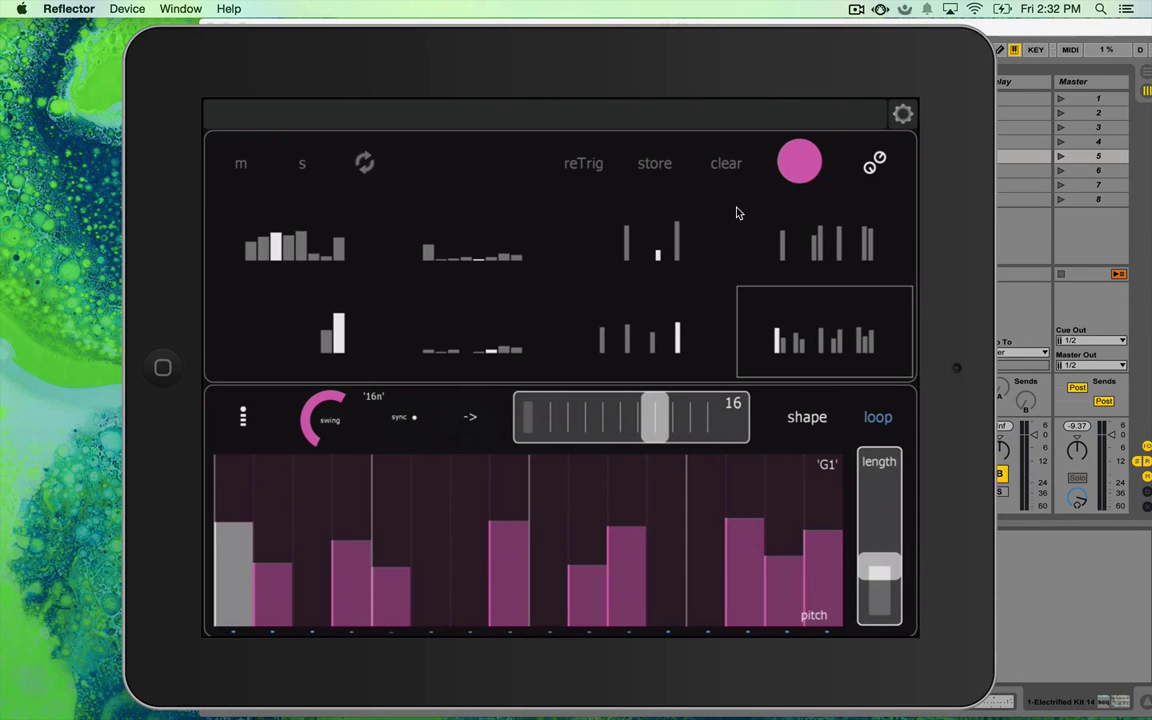